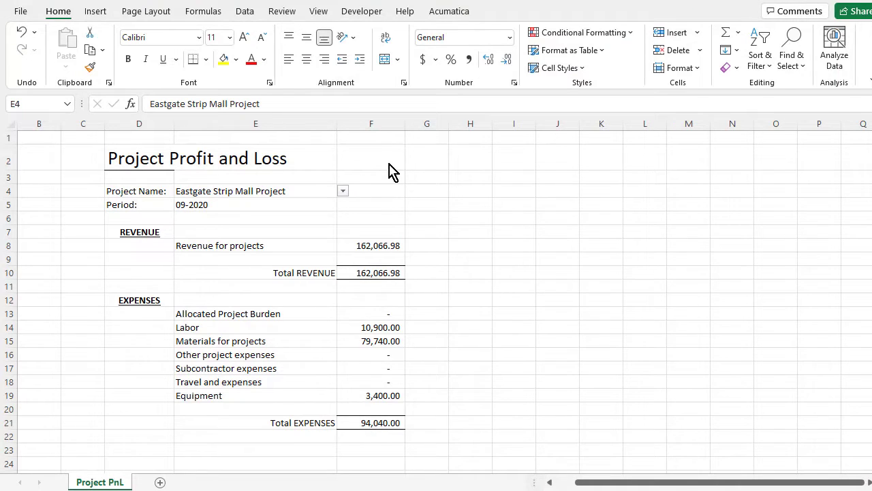
Pick The Beach Hotel and Condominiums from the E4 project dropdown and 10-2020 from the E5 period dropdown
left_click(342, 191)
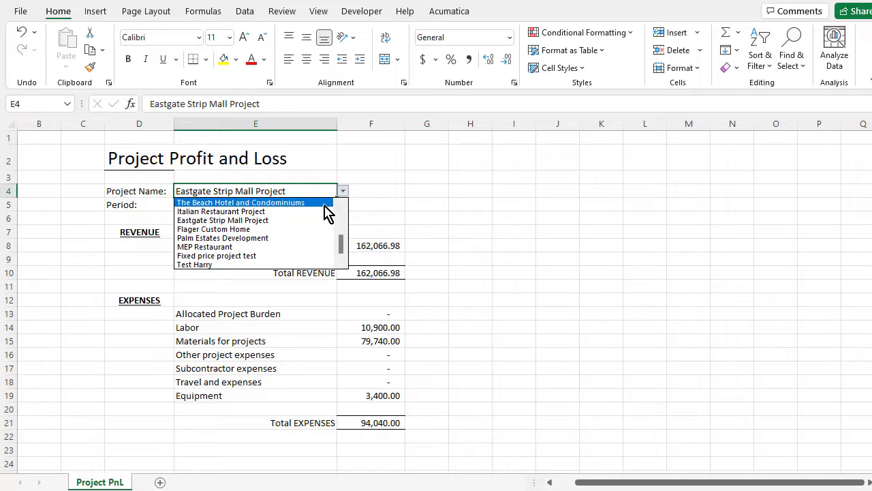
left_click(323, 211)
left_click(343, 194)
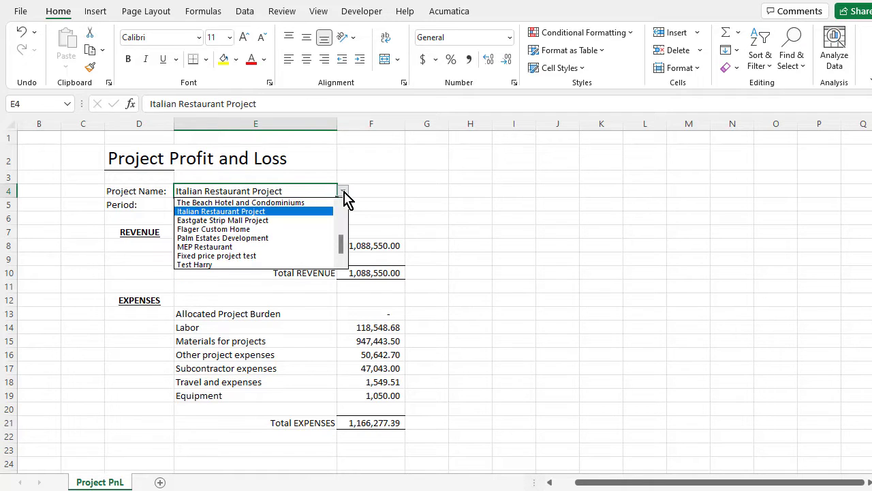
left_click(325, 203)
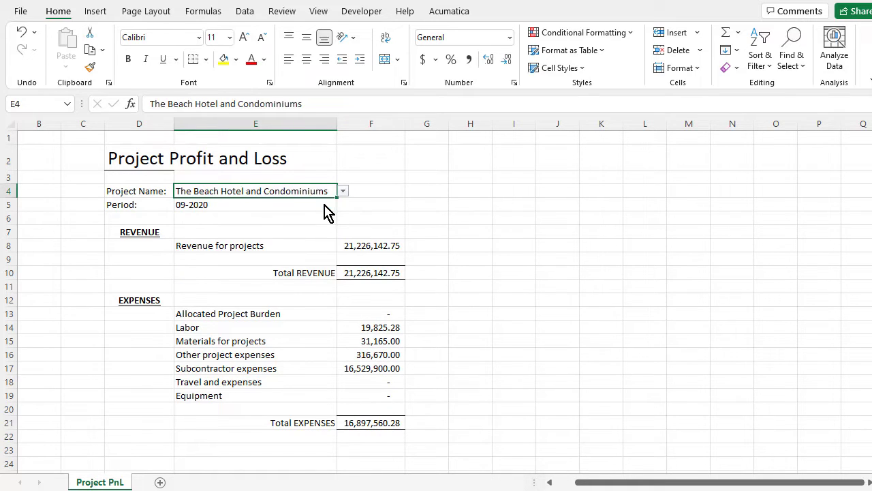
left_click(311, 207)
left_click(344, 204)
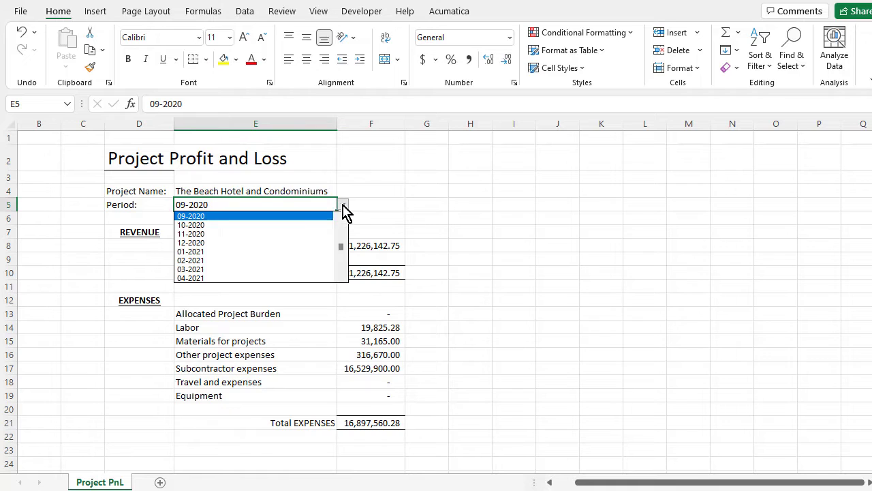
left_click(288, 225)
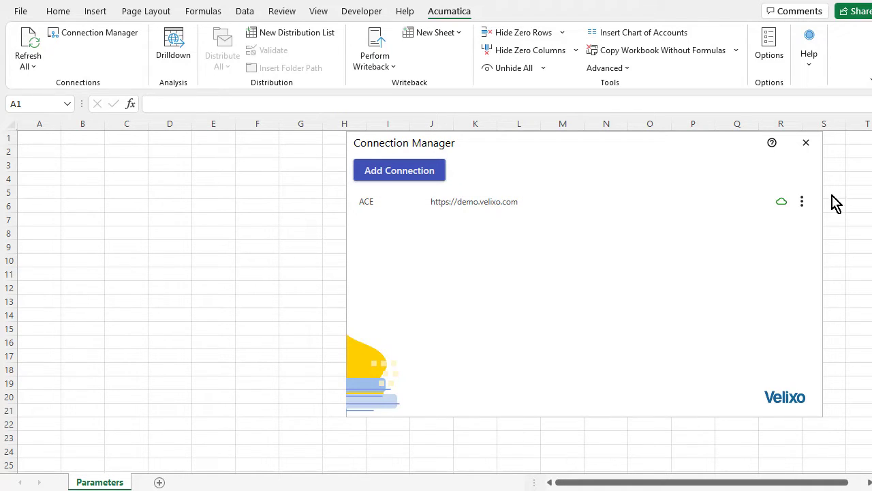
Close the Velixo Connection Manager and enter ACE in cell A1 of the Parameters sheet
left_click(806, 145)
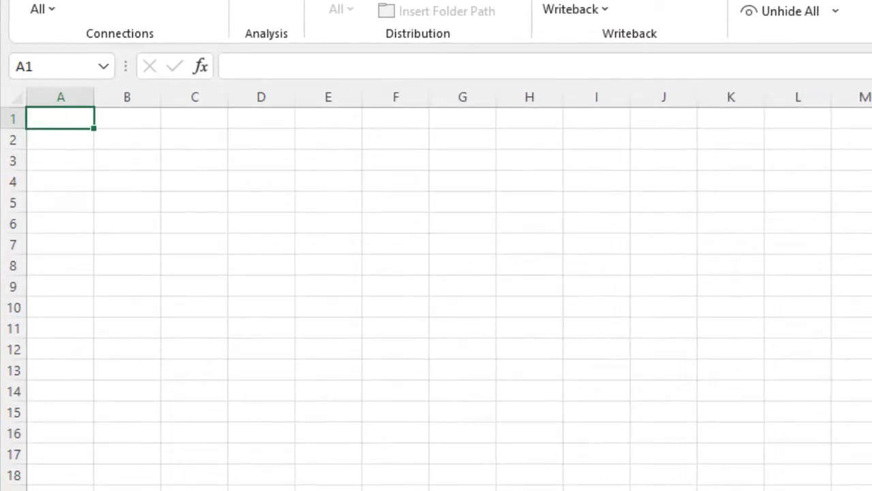
type("ACE")
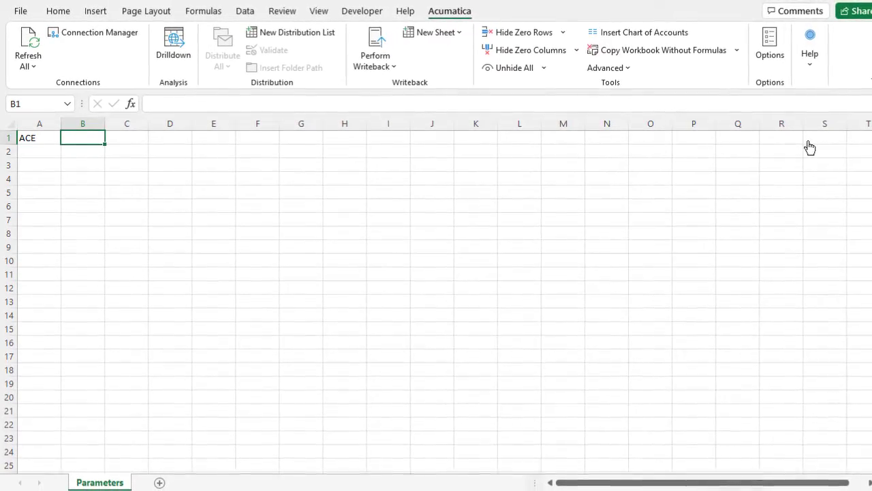
Paste the GI projects formula into B1 and autofit column C to the project descriptions
type("=GI('[Project PnL.xlsx]Project PnL'!$A$1,\"VelixoReportsPro-Projects\",\"Status eq 'Active' and ProjectID ne 0\",\"ProjectCD,Description\",FALSE)")
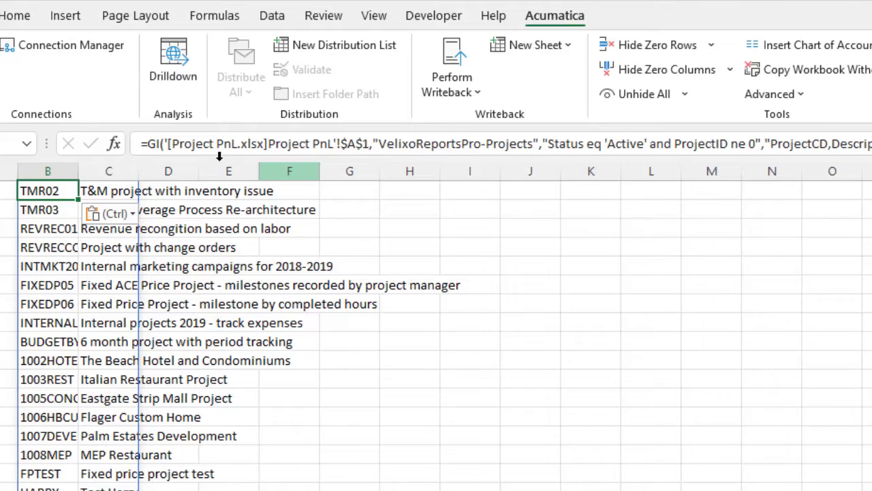
left_click(75, 175)
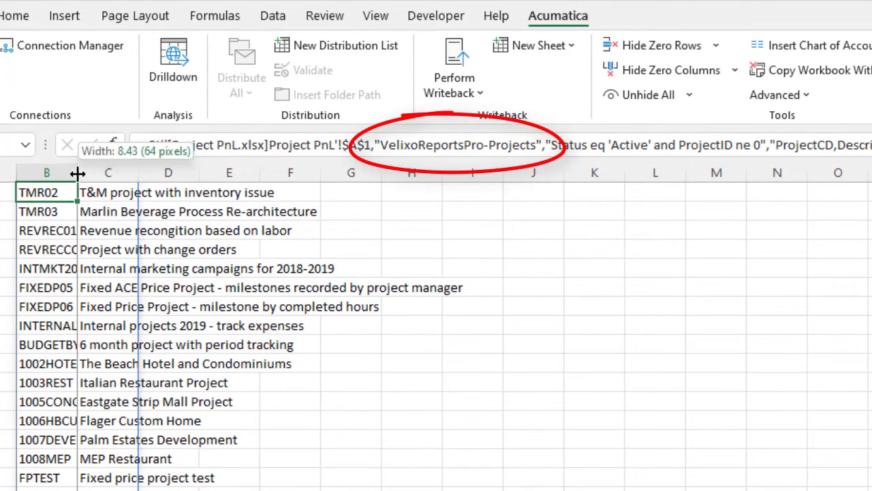
double_click(139, 172)
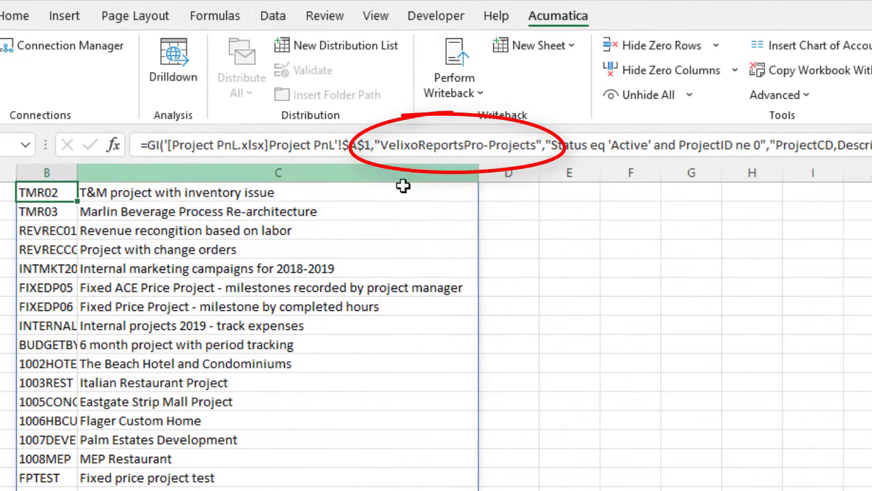
left_click(560, 192)
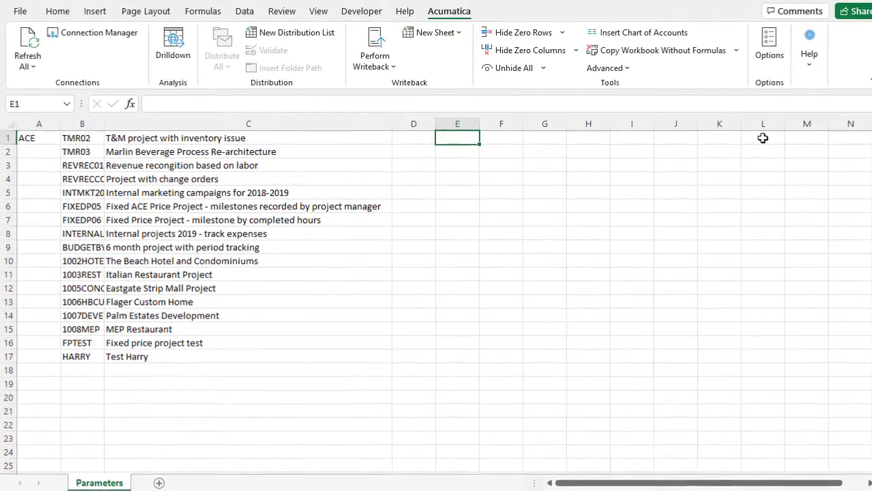
Paste the account-group formula into E1 and autofit columns E and F
key("ctrl+v")
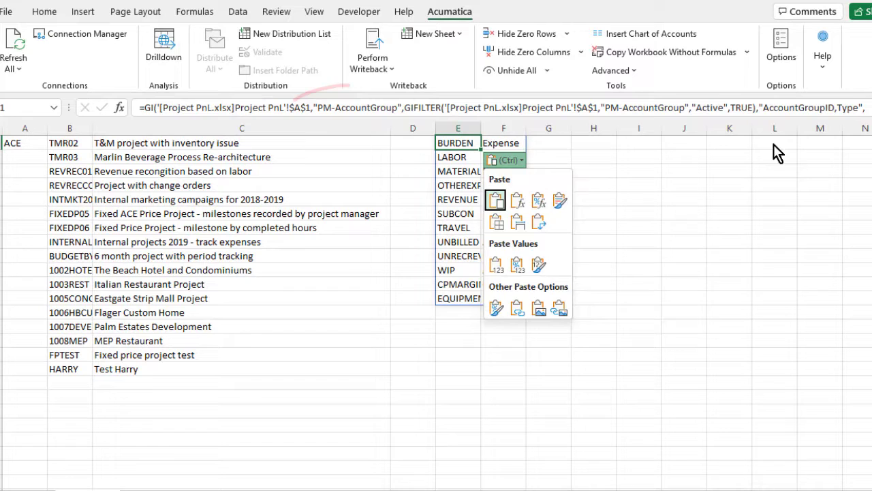
key("Escape")
double_click(480, 128)
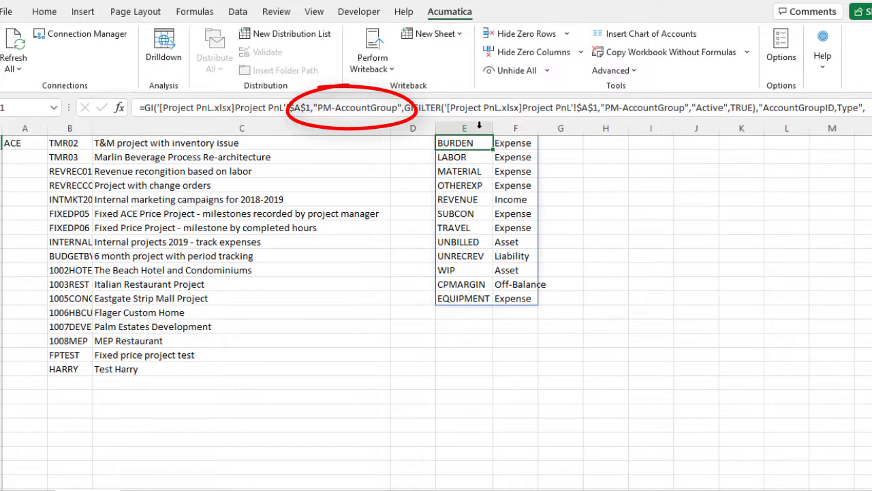
double_click(539, 128)
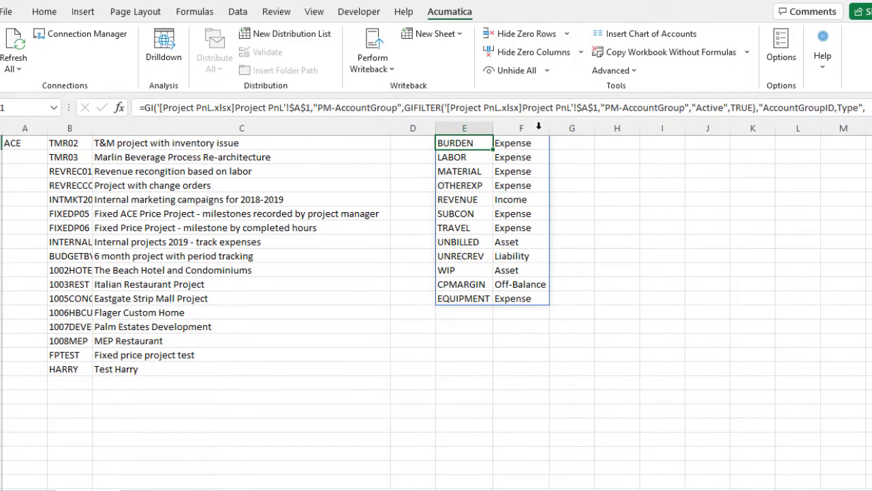
Paste the FINANCIALPERIODLIST formula into H1 for periods from 01-2019, then add a new sheet
left_click(619, 142)
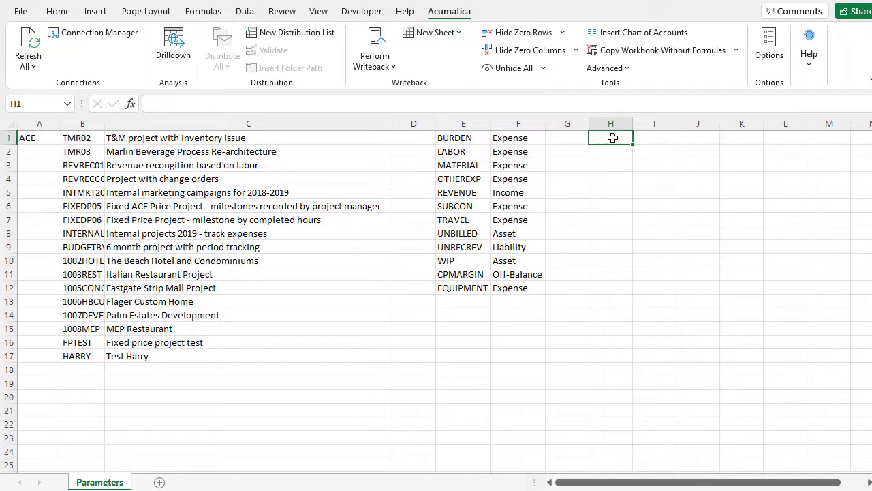
type("=FINANCIALPERIODLIST('[Project PnL.xlsx]Project PnL'!A1,\"01-2019\",,FALSE)")
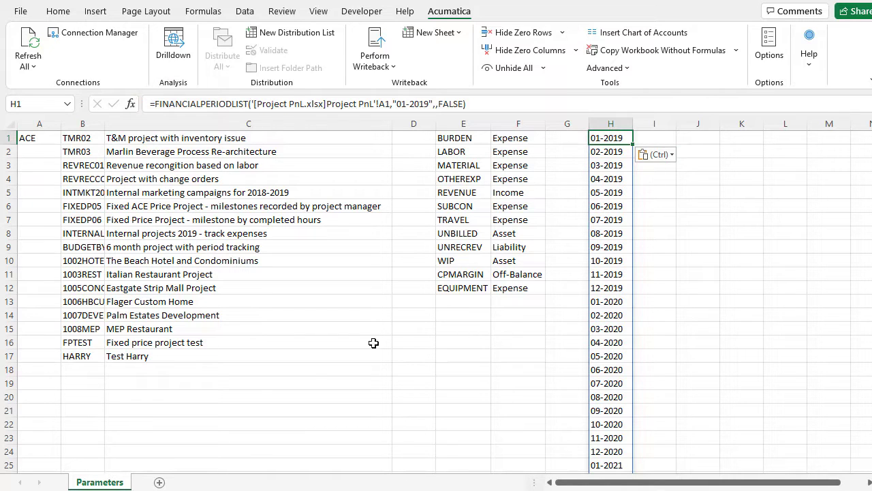
left_click(159, 483)
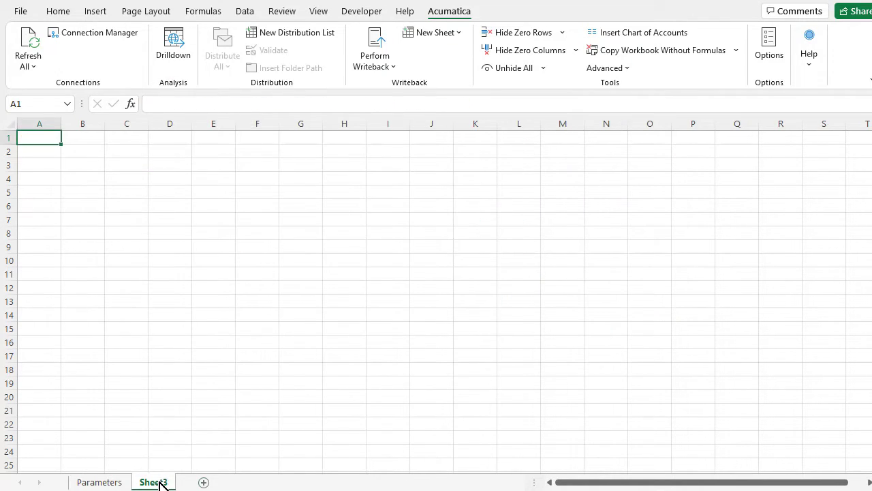
Rename the new sheet Project PnL and link its A1 to Parameters!A1
double_click(154, 483)
type("Pr")
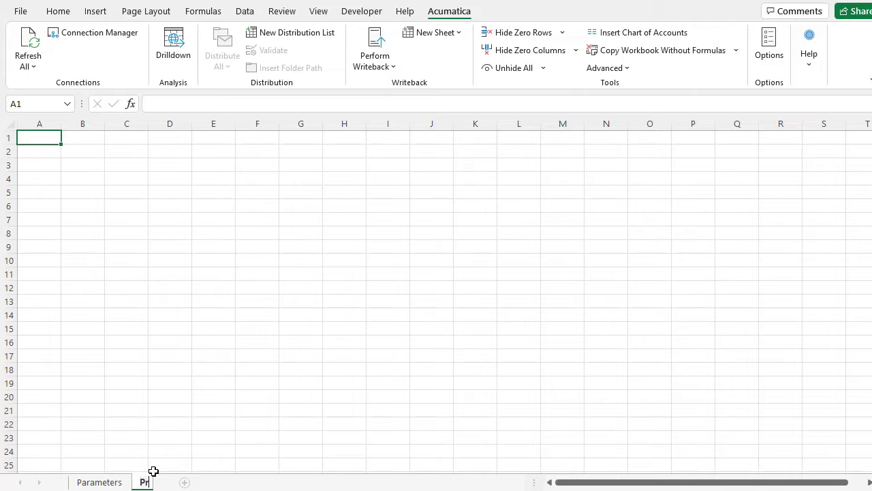
type("oject PnL")
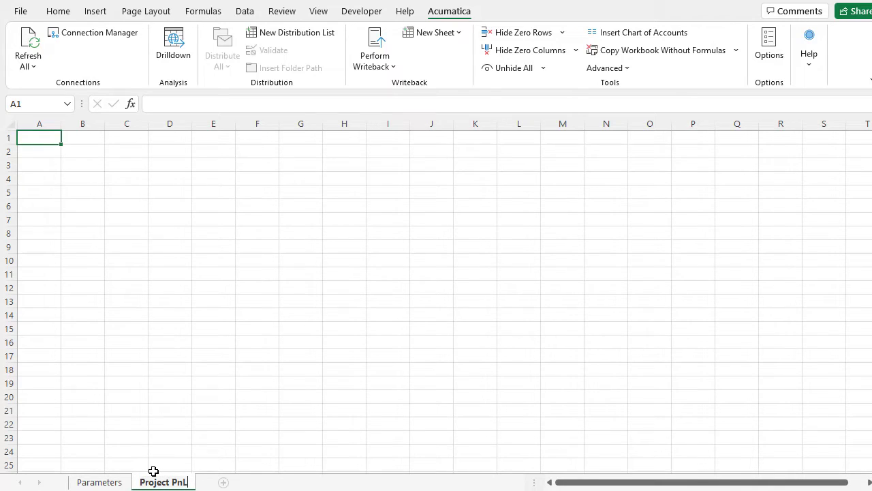
key("Return")
type("=")
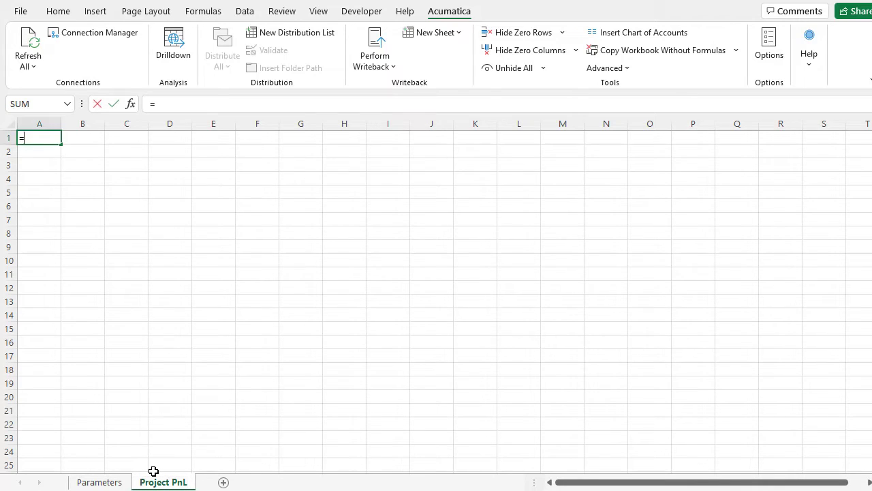
left_click(117, 482)
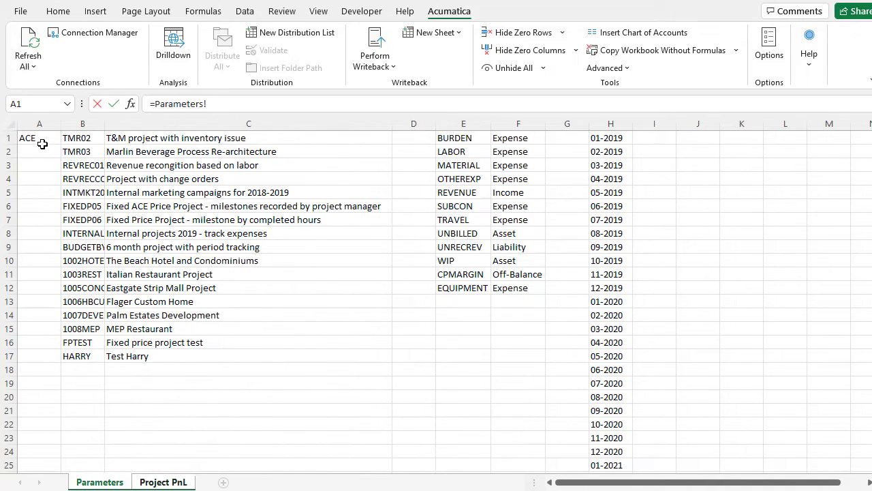
key("Return")
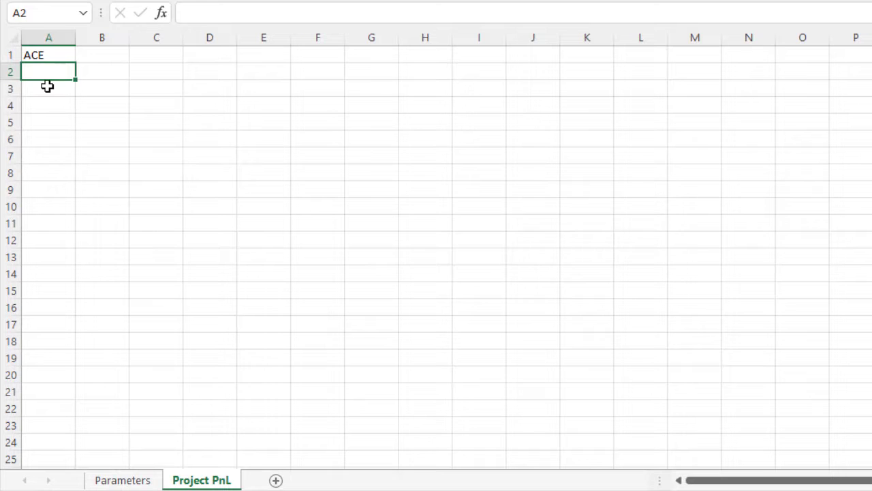
Paste the Project Profit and Loss title into D2 and Project Name/Period labels into D4:D5, widening column D
key("Right")
key("Right")
key("Right")
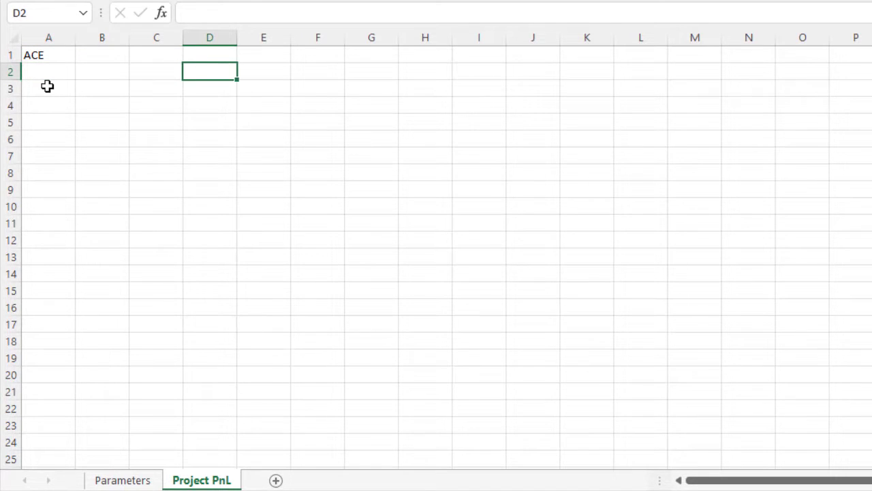
type("Project Profit and Loss")
key("Escape")
key("Down")
key("Down")
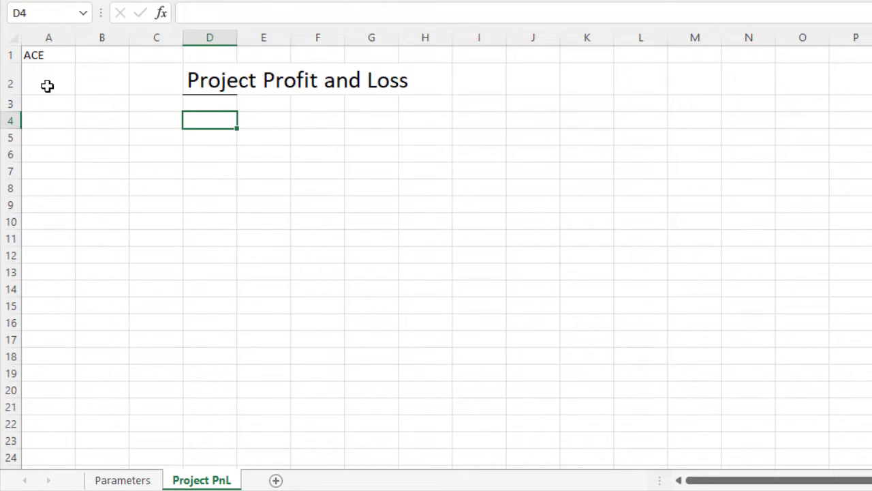
key("ctrl+v")
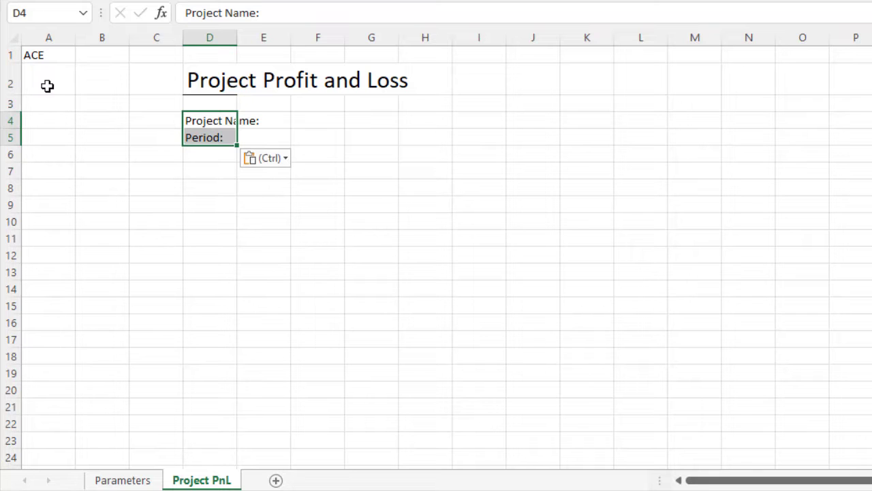
left_click_drag(238, 38, 271, 39)
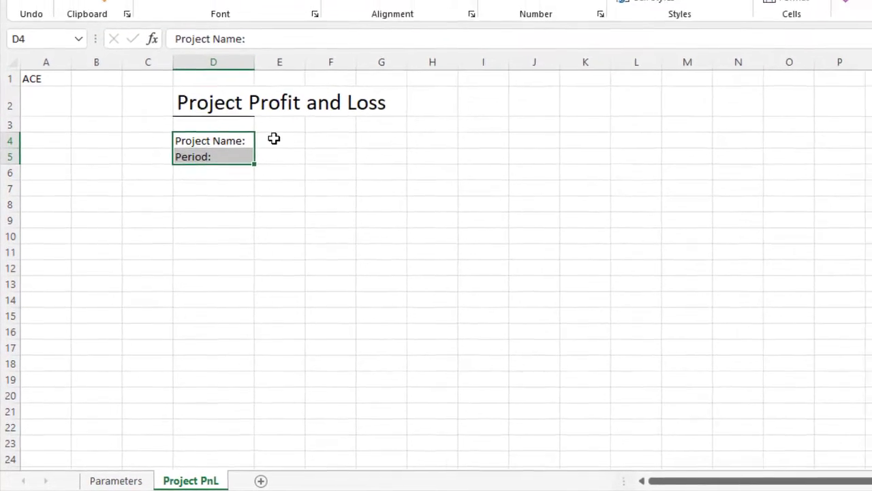
left_click(292, 119)
Add a List validation to E4 sourced from =INDEX(Parameters!B1#,,2), widen column E, and test the dropdown
left_click(242, 12)
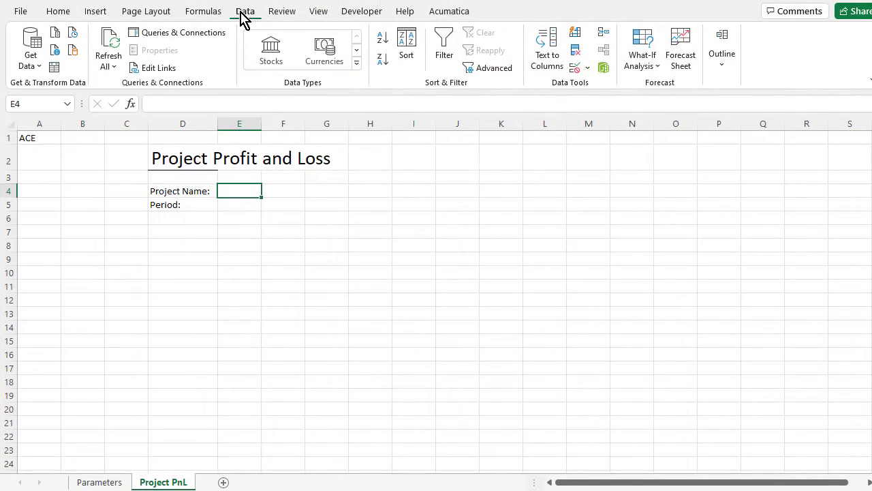
left_click(586, 67)
left_click(590, 85)
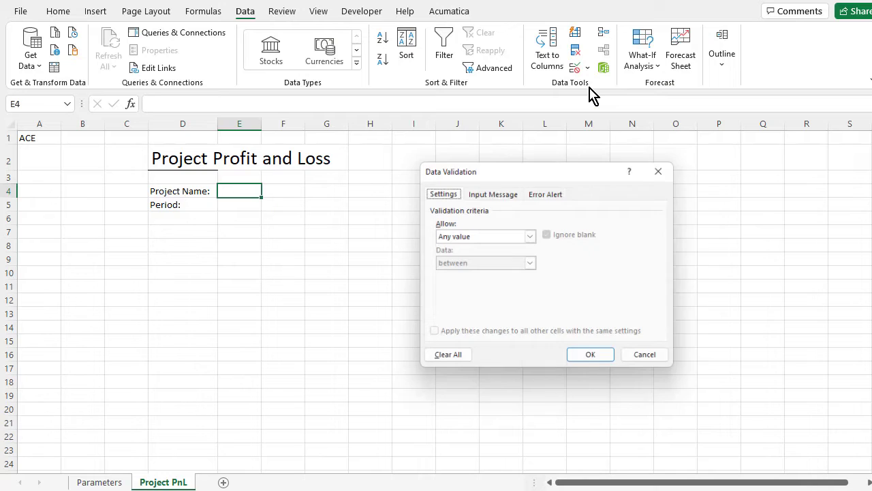
left_click(532, 236)
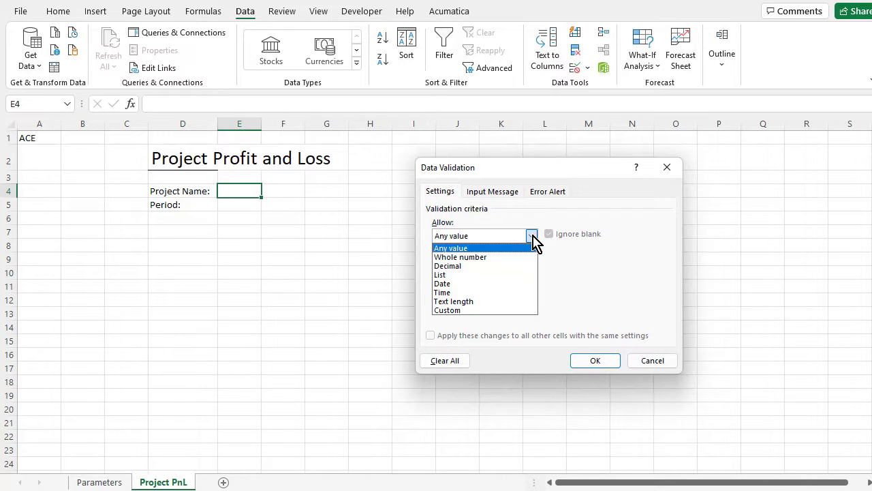
left_click(502, 276)
left_click(502, 290)
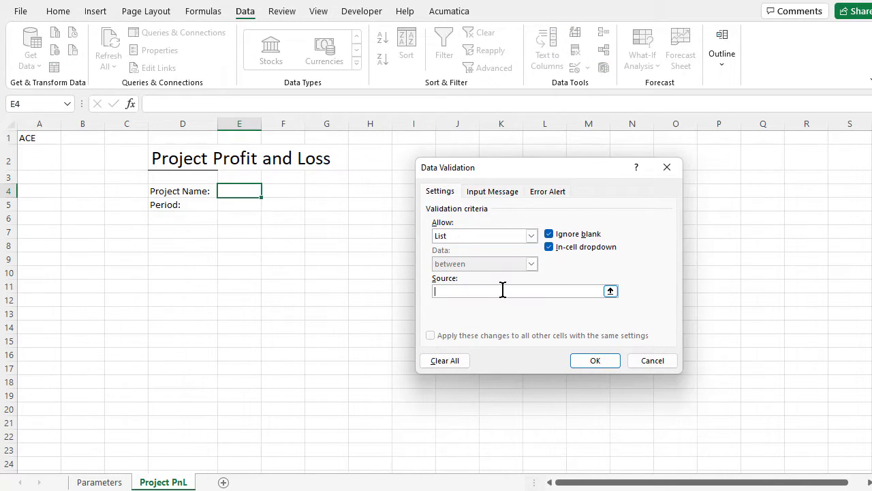
type("=INDEX(Parameters!B1#,,2)")
left_click(593, 361)
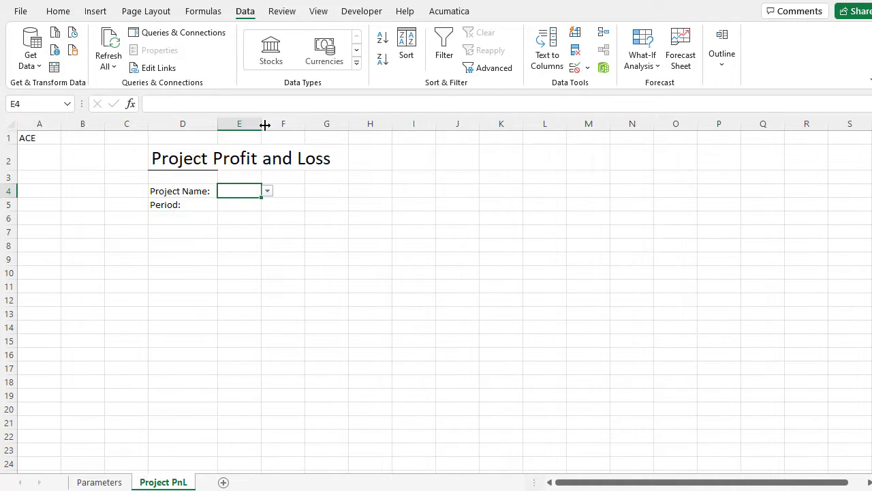
left_click_drag(261, 125, 334, 124)
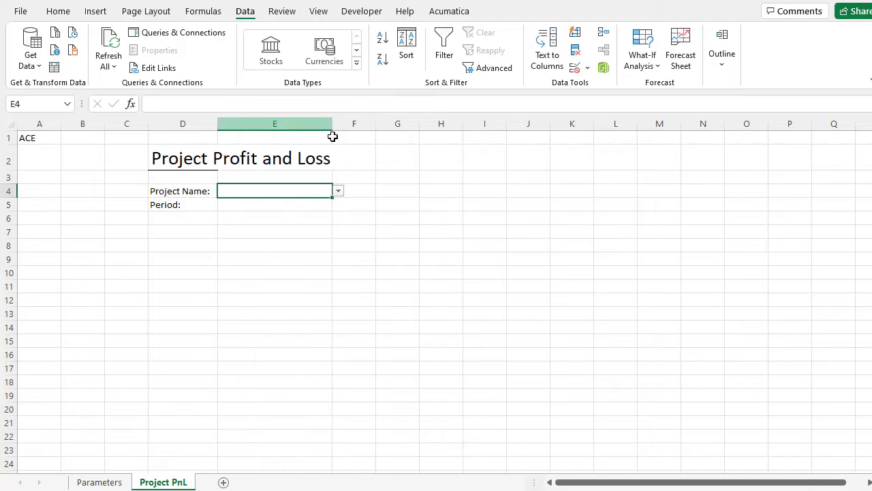
left_click(338, 191)
left_click(339, 192)
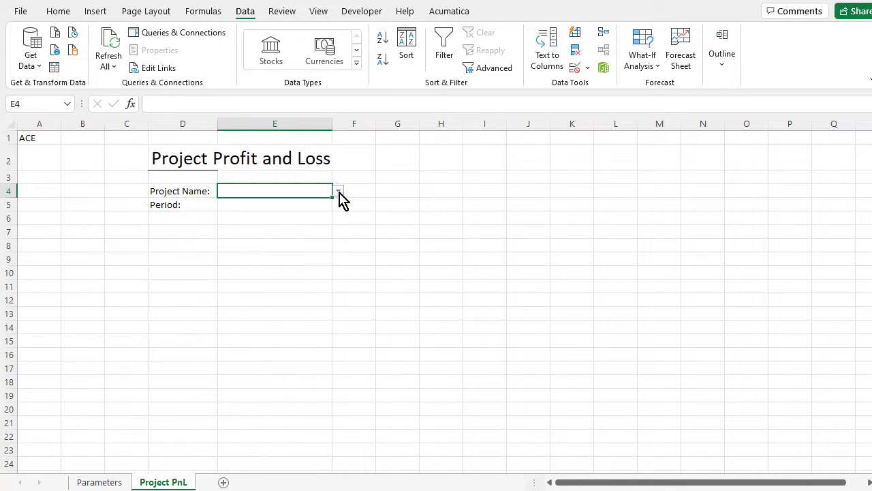
Add a List validation to E5 with source =Parameters!$H$1#
left_click(302, 206)
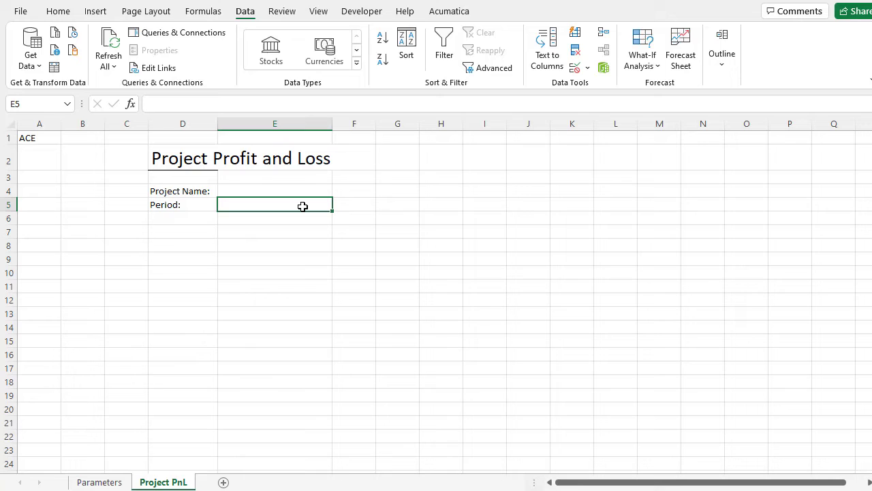
left_click(585, 67)
left_click(600, 88)
left_click(530, 236)
left_click(492, 273)
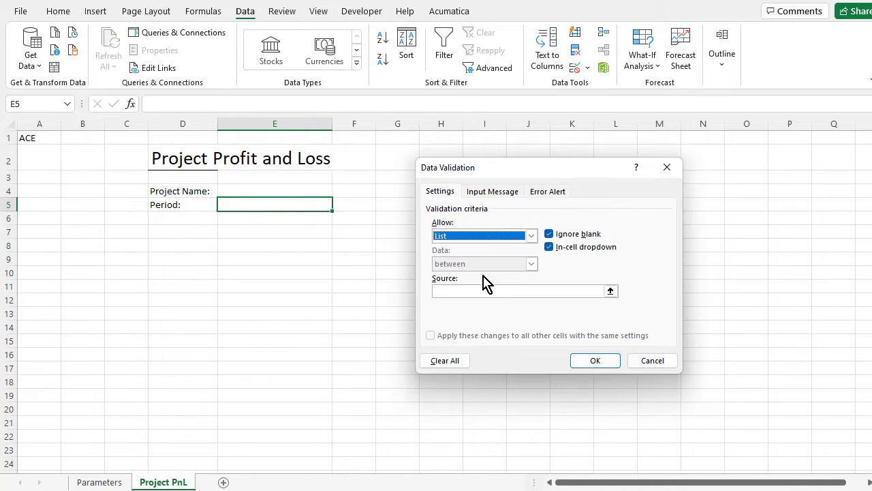
left_click(485, 291)
type("=")
left_click(99, 482)
left_click(604, 140)
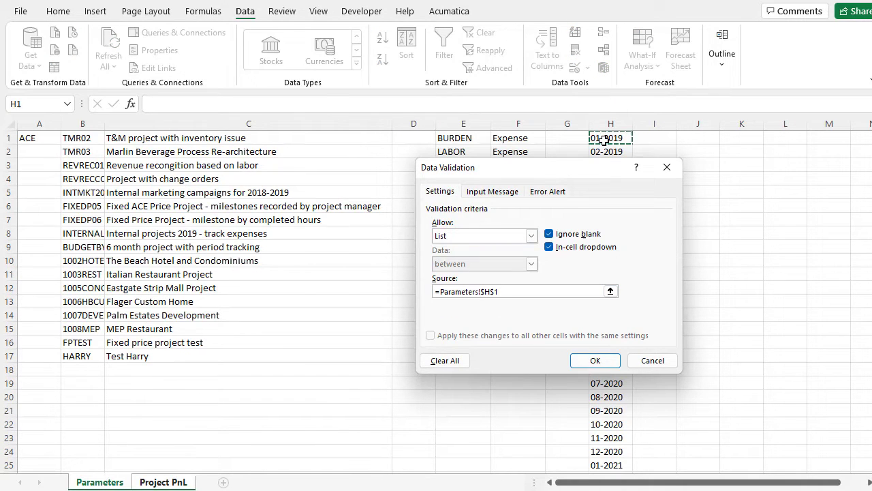
type("#")
left_click(595, 360)
Choose 12-2021 from the new E5 period dropdown
left_click(338, 205)
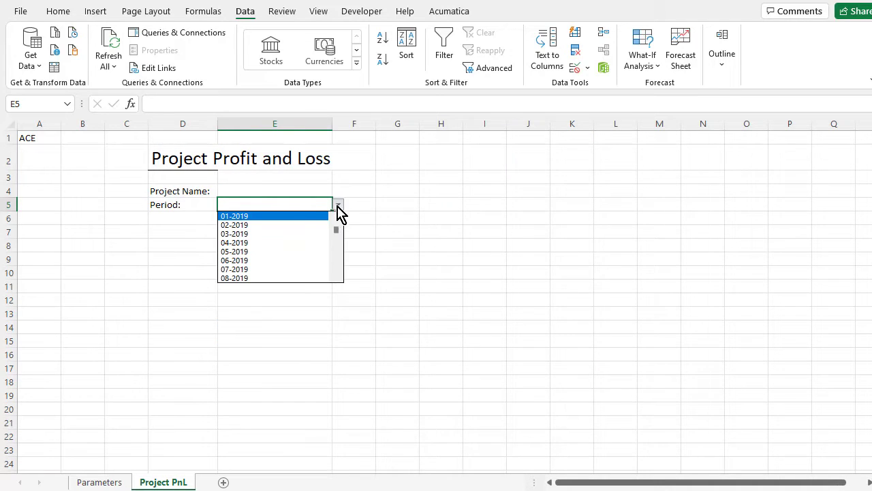
left_click(341, 257)
scroll(341, 258, "down", 7)
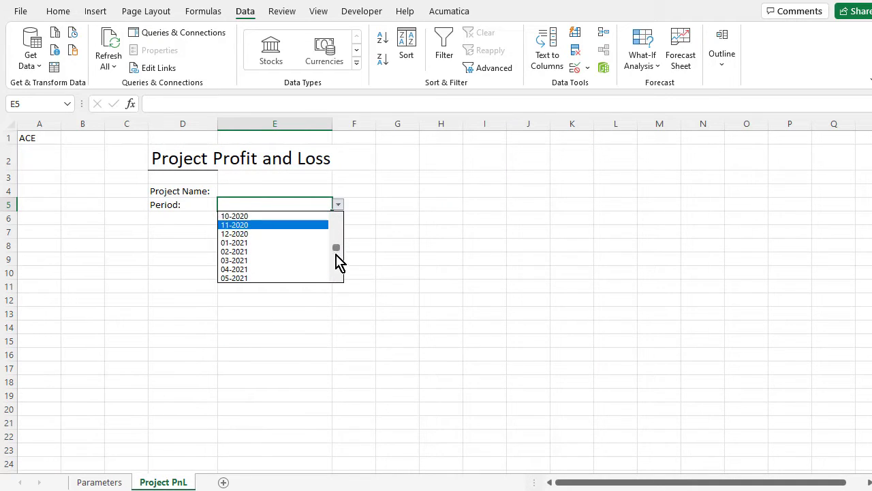
left_click(269, 261)
left_click(284, 191)
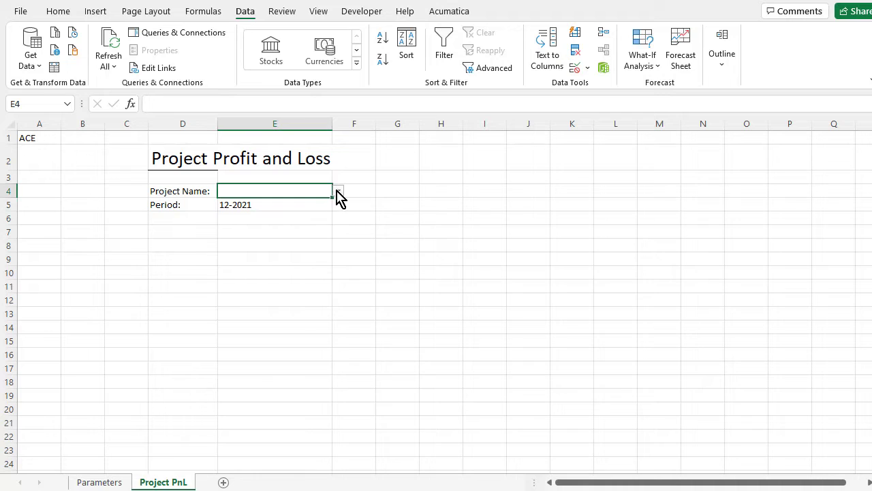
left_click(338, 191)
scroll(335, 242, "down", 3)
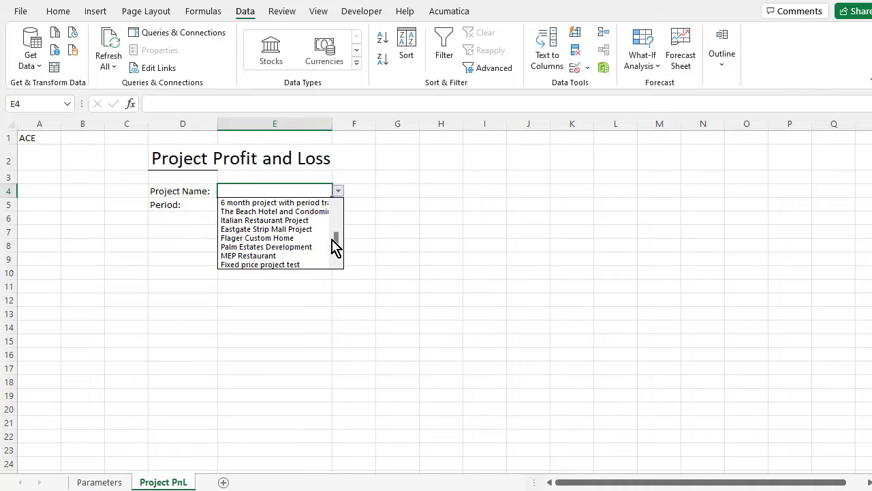
Choose The Beach Hotel and Condominiums in E4, widen column E, and XLOOKUP its code 1002HOTEL into A2
left_click(294, 216)
left_click_drag(330, 132, 380, 133)
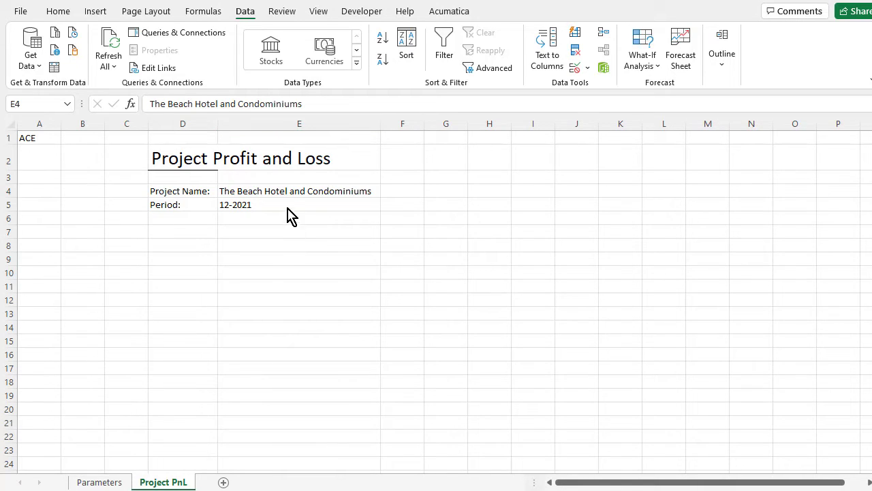
left_click(41, 160)
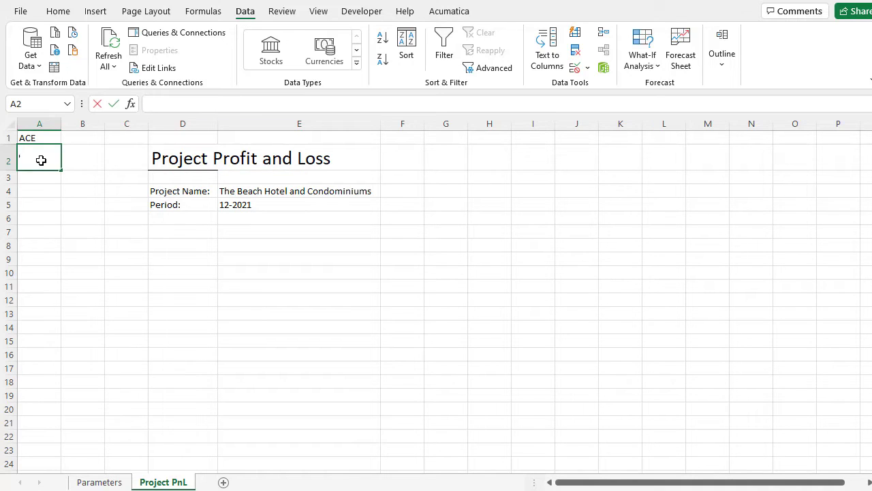
type("=xlookup(")
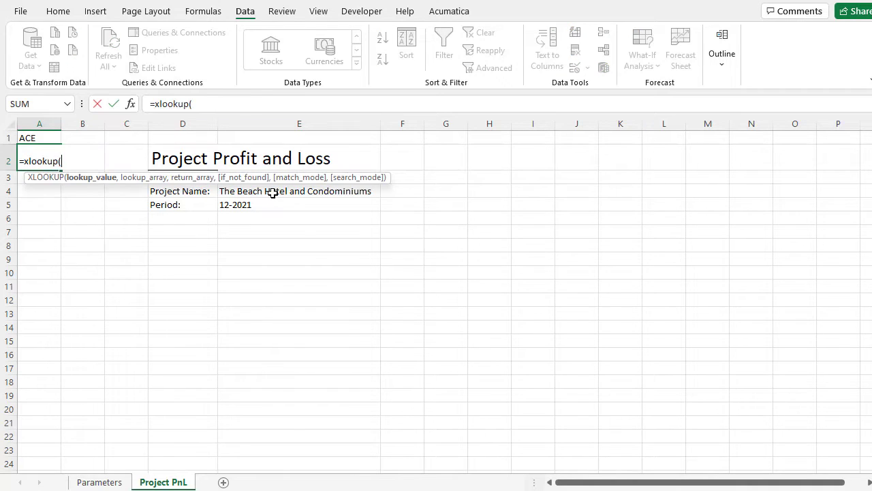
left_click(272, 193)
type(",")
left_click(97, 481)
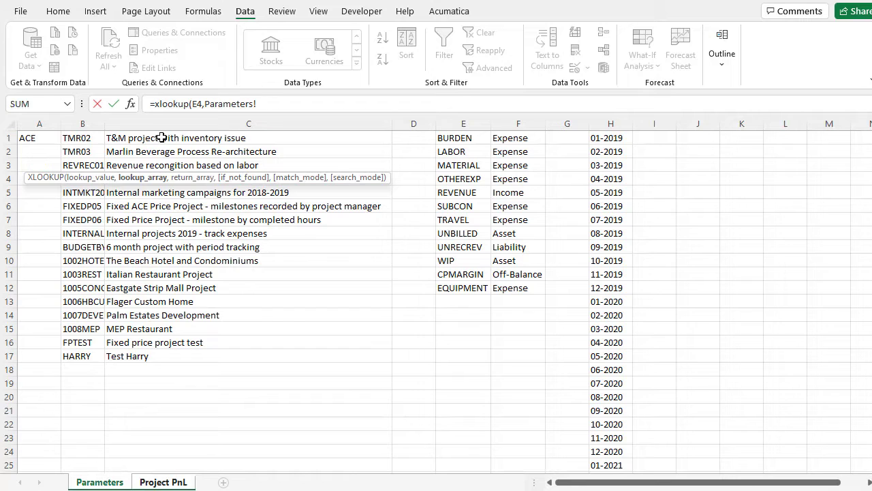
left_click_drag(161, 137, 168, 351)
type(",")
left_click_drag(81, 138, 82, 355)
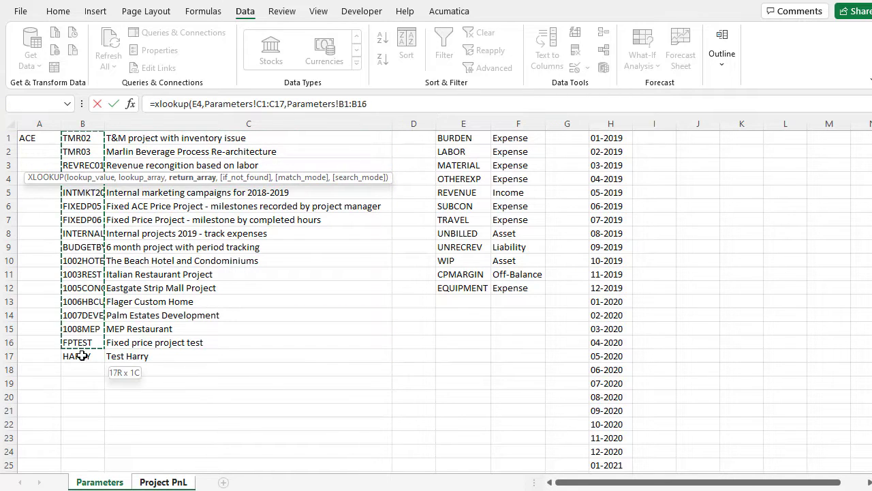
type(")")
key("Return")
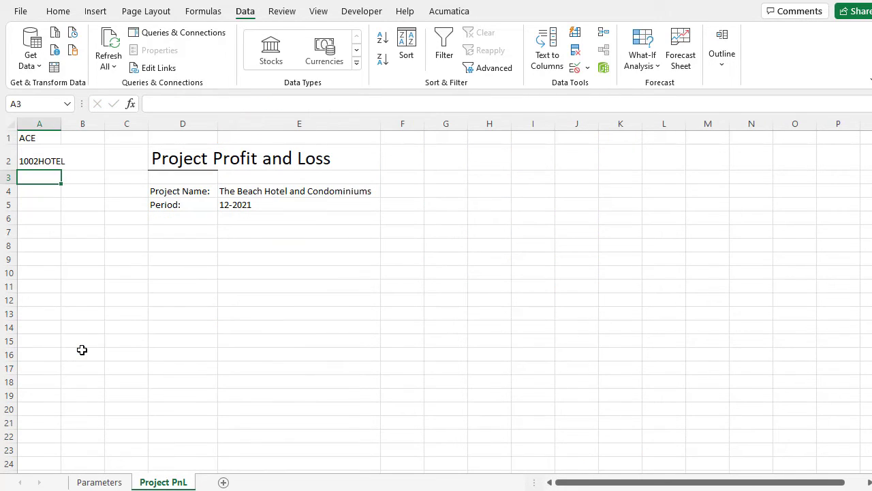
Paste the REVENUE/EXPENSES headings block at D7, plus Total REVENUE and Total EXPENSES rows 14 and 27
key("Right")
key("Right")
key("Right")
key("Down")
key("Down")
key("Down")
key("Down")
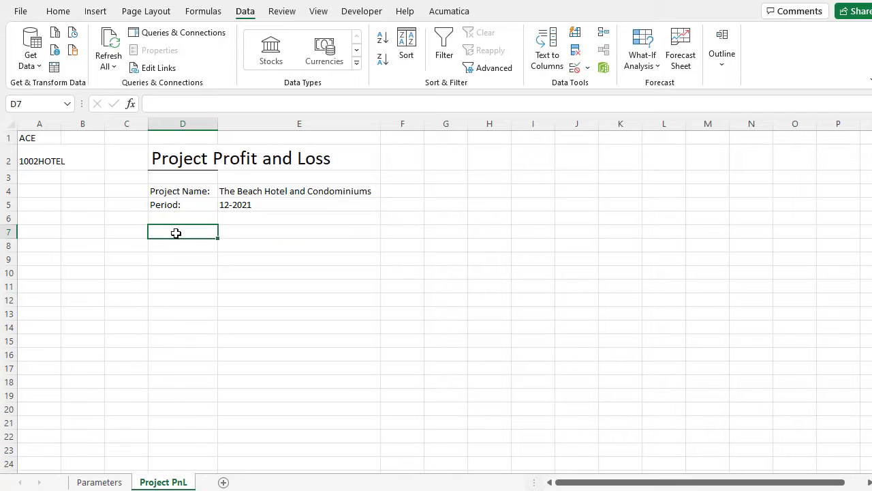
type("REVENUE         EXPENSES")
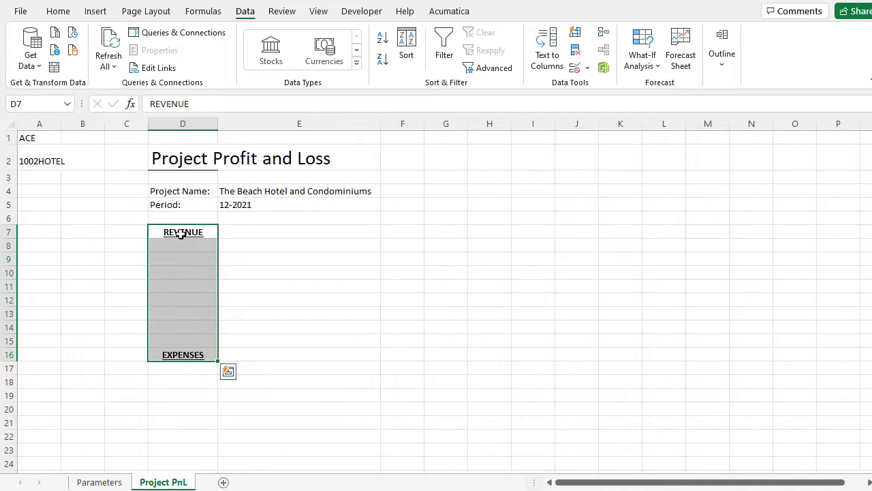
left_click(300, 331)
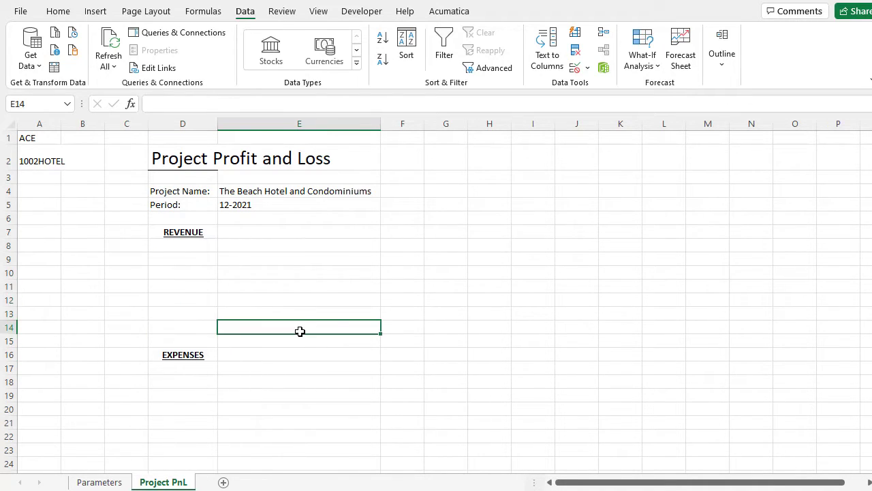
type("Total REVENUE\t-")
scroll(300, 331, "down", 3)
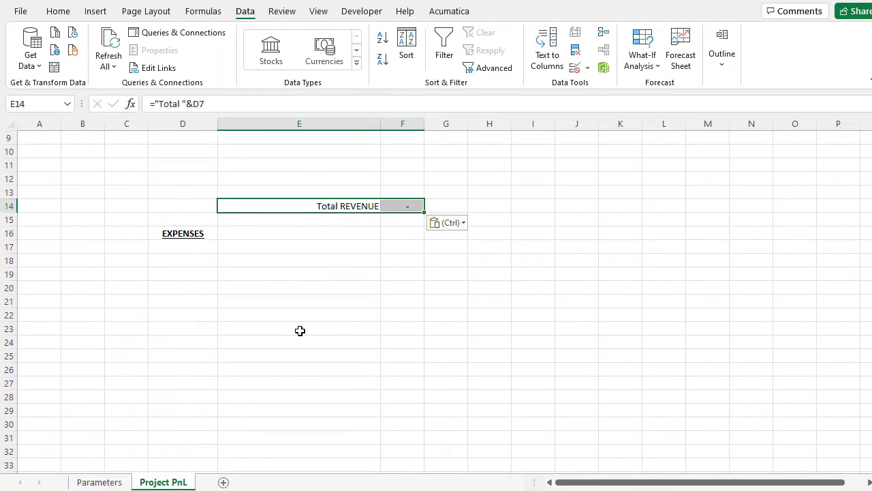
type("Total EXPENSES\t-")
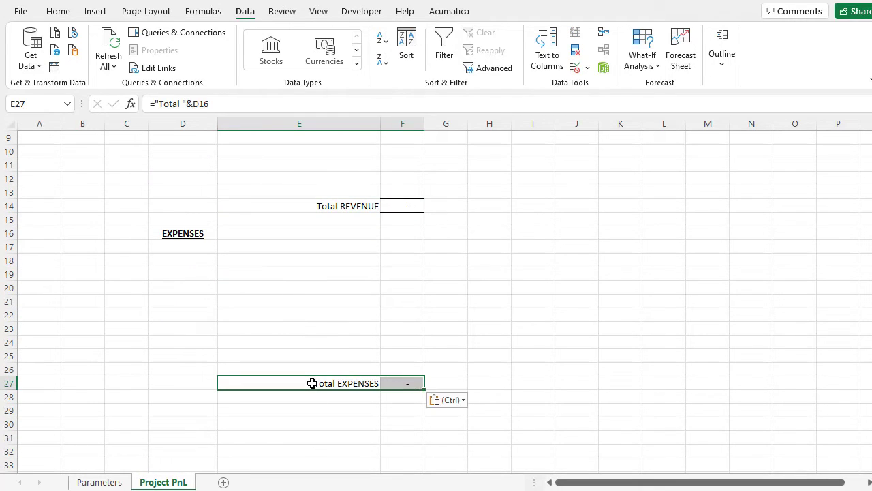
scroll(311, 382, "up", 3)
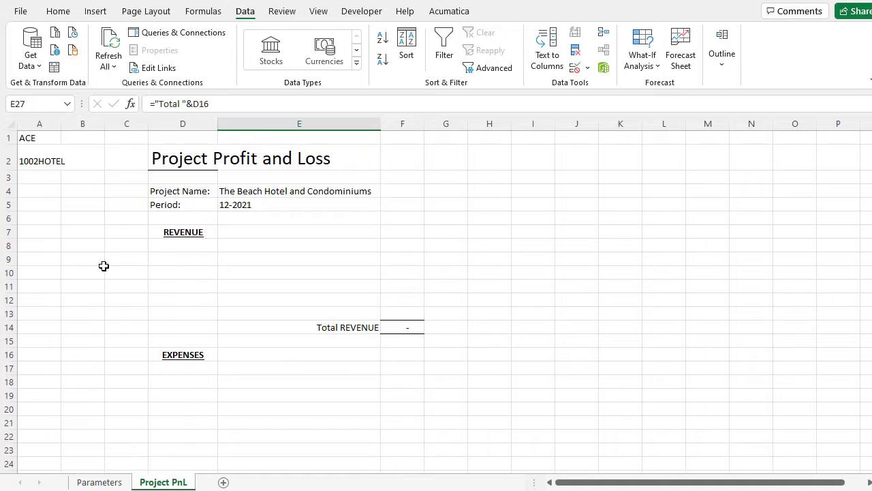
Enter INCOME in A7 and paste the FILTER formula into A8 to list REVENUE
left_click(40, 232)
type("INCOME")
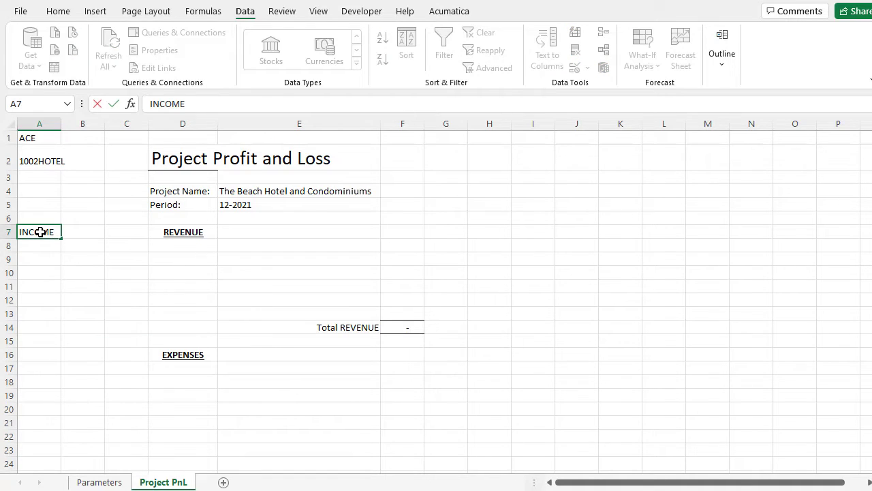
key("Return")
type("=FILTER('[Project PnL.xlsx]Parameters'!$E$1:$E$20,'[Project PnL.xlsx]Parameters'!$F$1:$F$20=A7)")
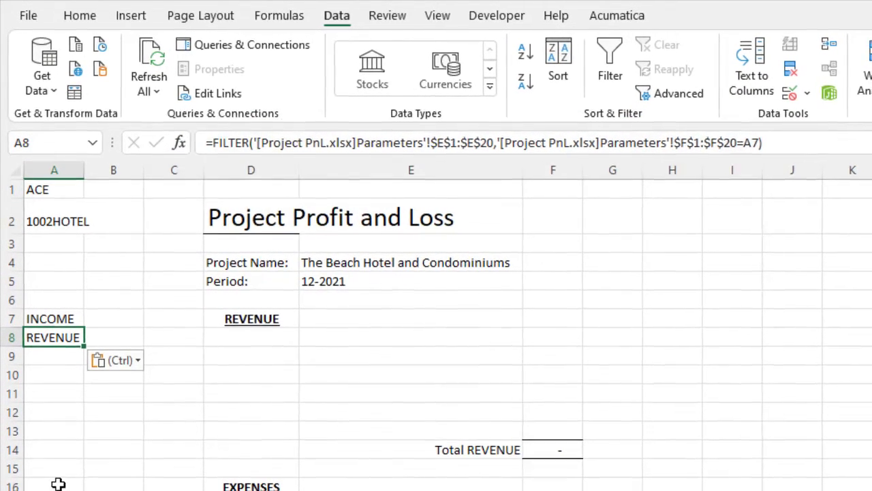
Enter EXPENSE in A16 and copy A8's FILTER formula into A17 to list the expense groups
left_click(54, 485)
type("EX")
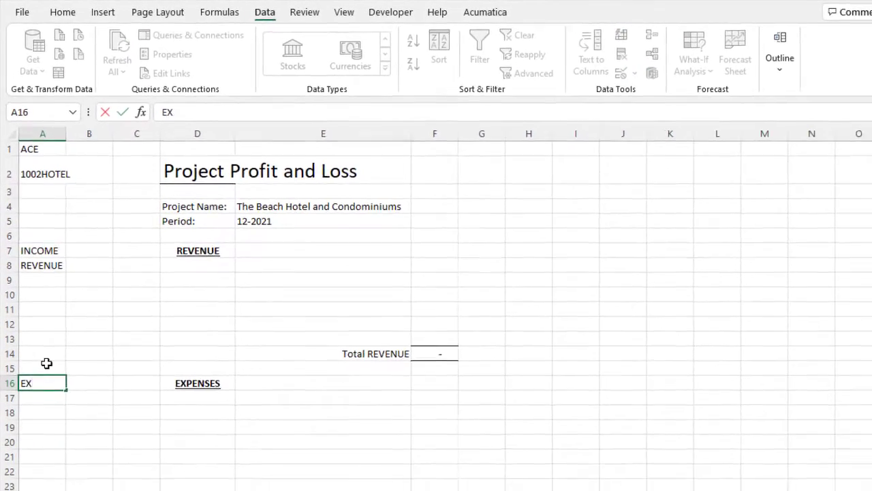
type("PENSE")
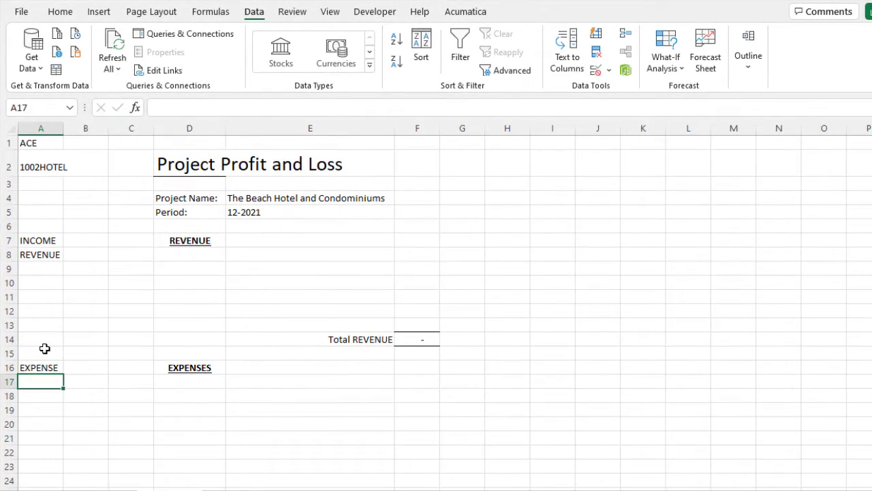
right_click(41, 256)
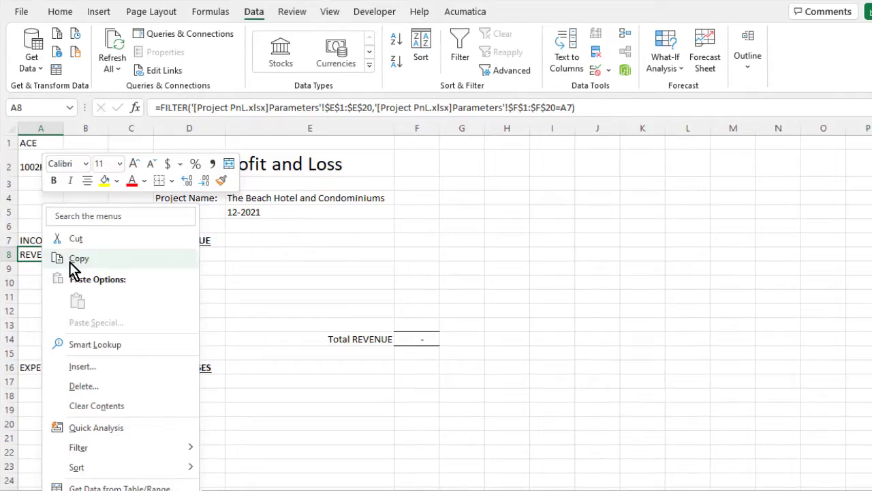
left_click(71, 261)
left_click(31, 379)
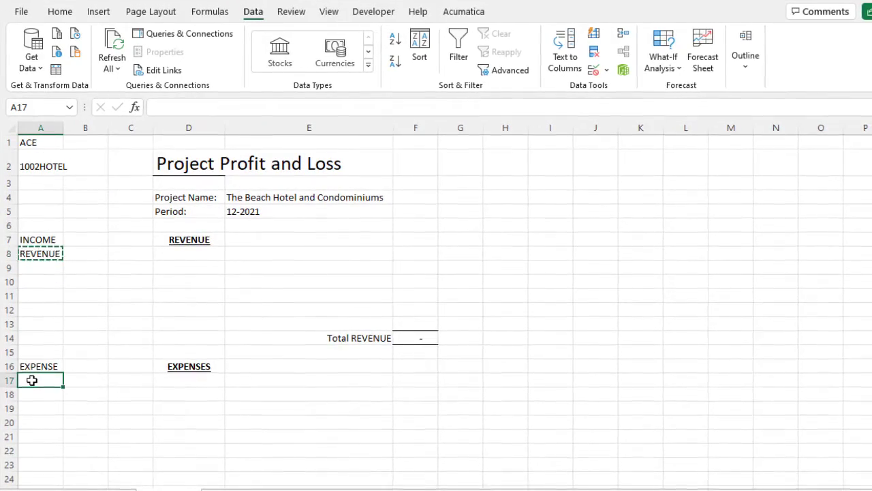
key("ctrl+v")
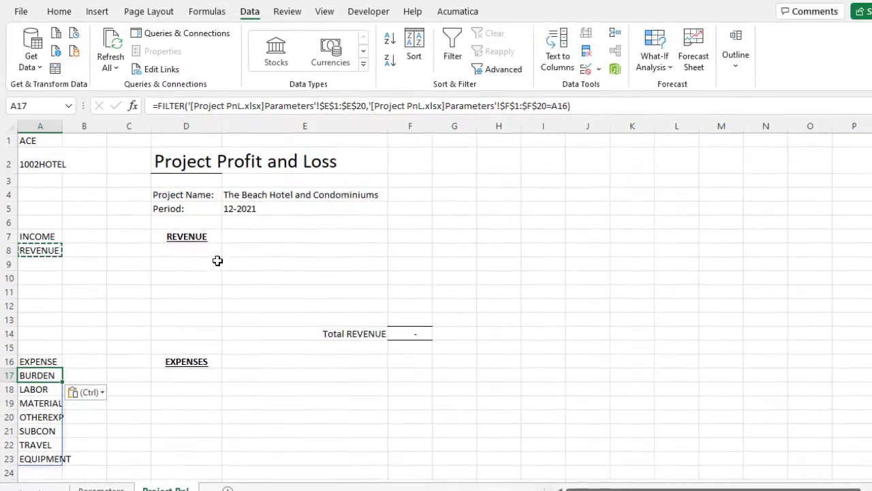
Enter =ACCOUNTGROUPDESCRIPTION($A$1,A8) in E8 to show 'Revenue for projects'
left_click(258, 246)
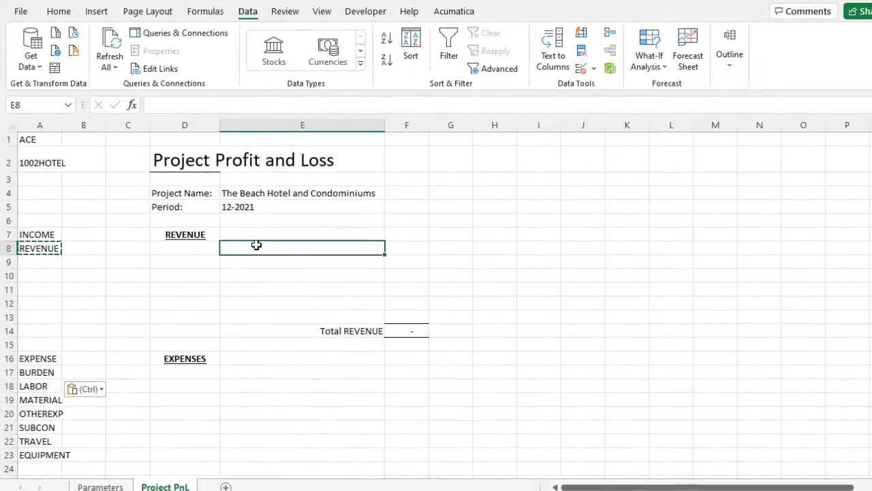
double_click(256, 245)
type("=")
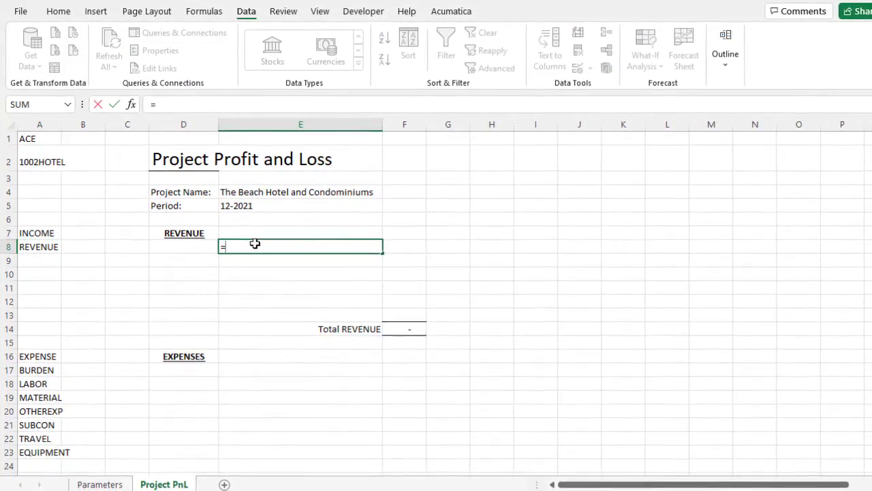
type("ACCOUNT")
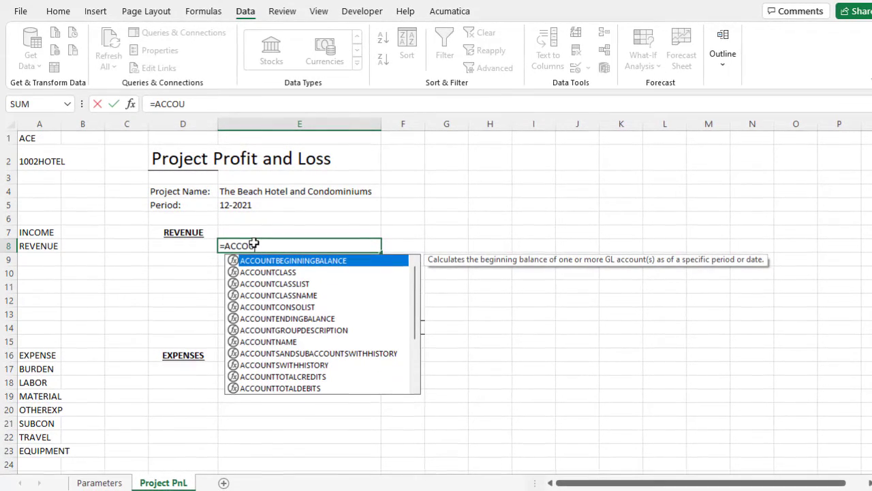
type("GROUP")
key("Tab")
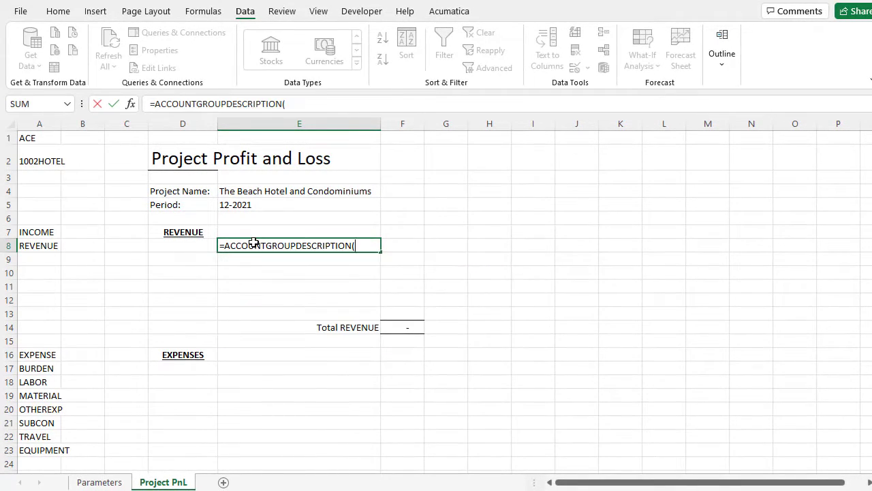
left_click(36, 137)
key("F4")
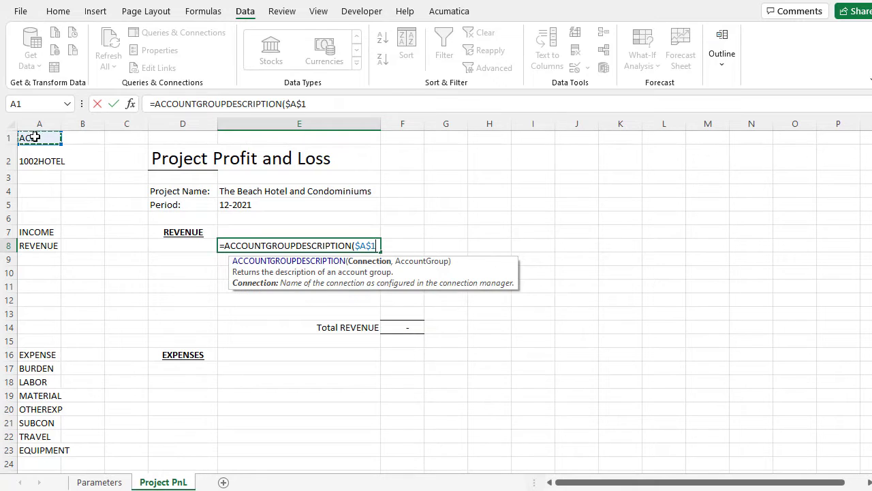
type(",")
left_click(43, 246)
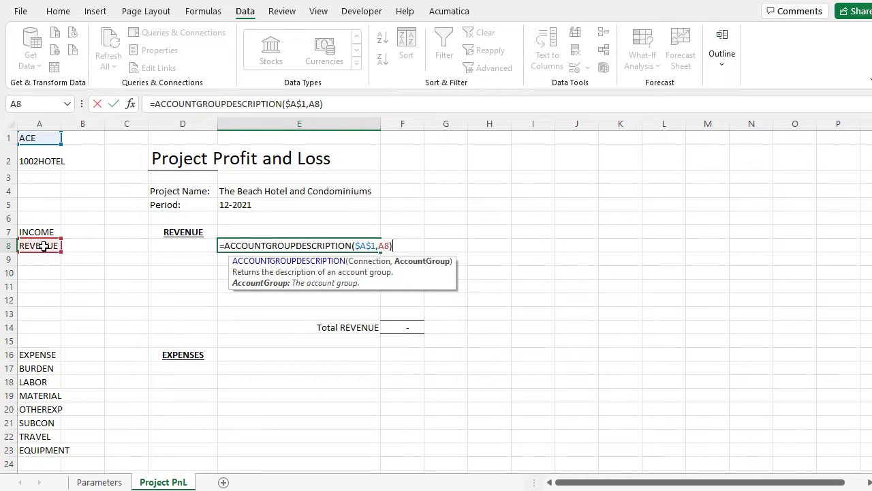
type(")")
key("Return")
Copy the E8 description formula into the expense rows E17:E23
right_click(259, 247)
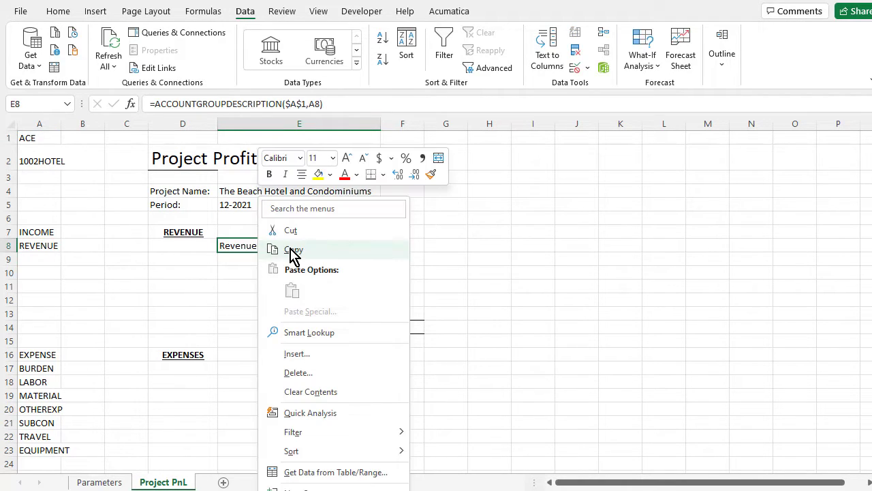
left_click(292, 253)
left_click_drag(232, 368, 232, 450)
right_click(232, 450)
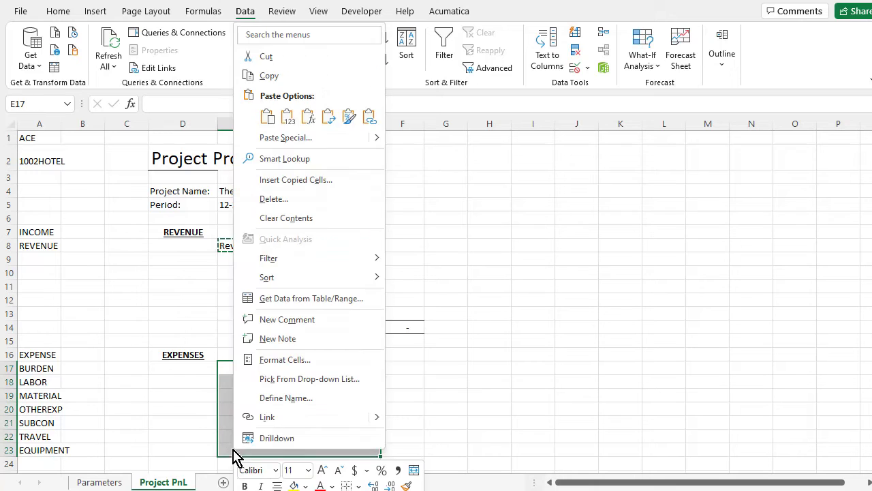
left_click(272, 117)
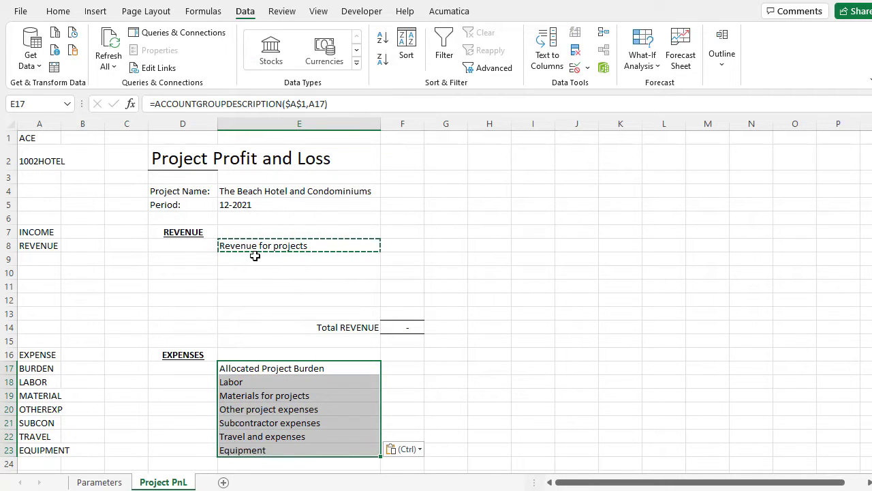
Enter =PROJECTENDINGAMOUNT($A$1,$A$2,,A8,,,$E$5) in F8 for the revenue amount
left_click(395, 243)
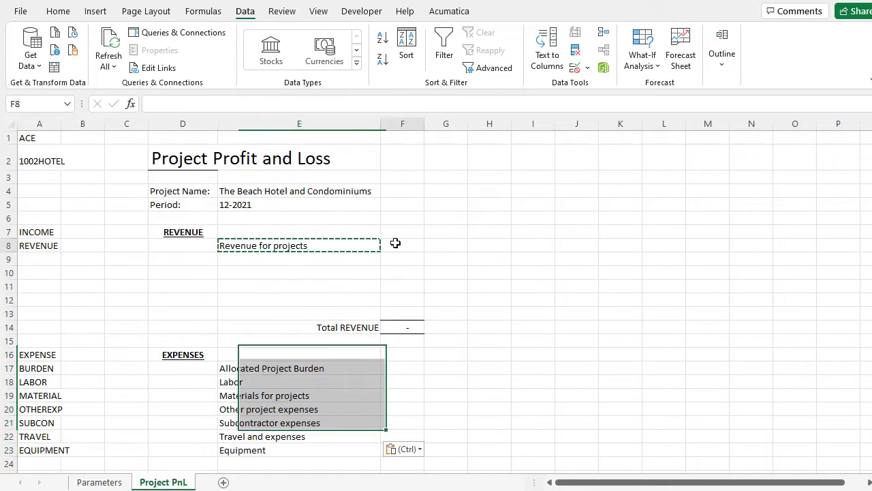
key("Escape")
type("=")
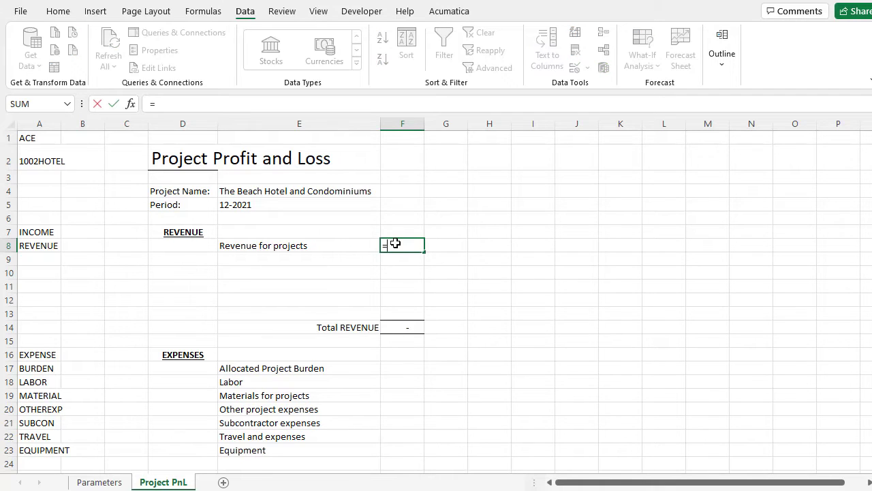
type("PROJECTENDIN")
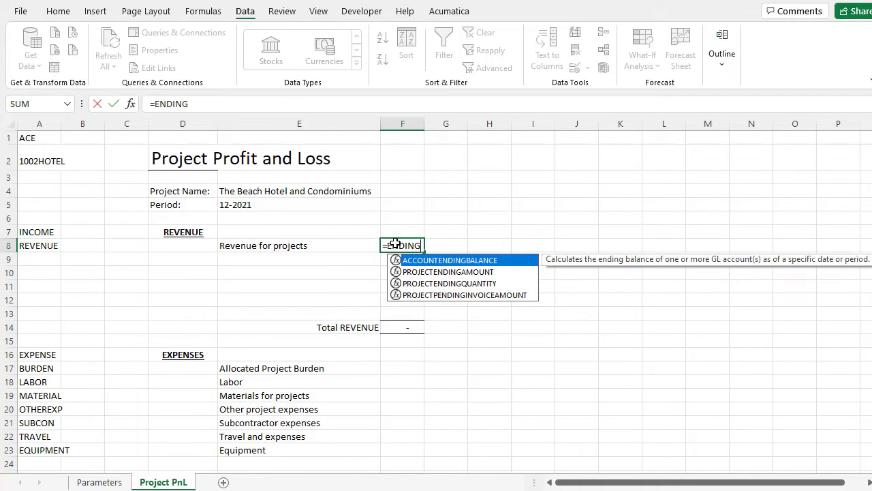
type("G")
key("Down")
key("Tab")
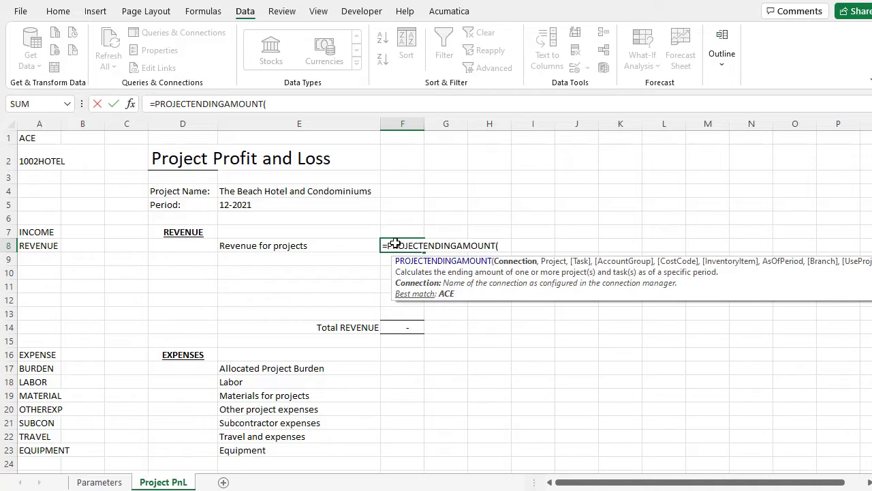
left_click(55, 139)
key("F4")
type(",")
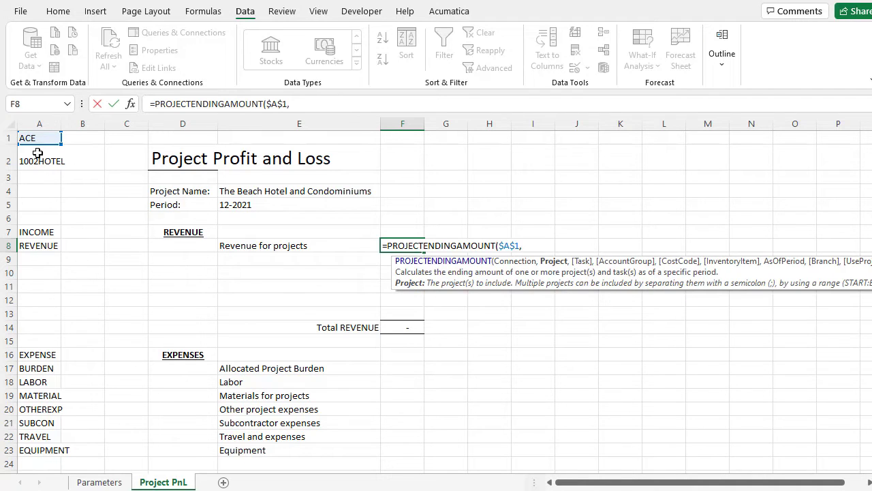
left_click(37, 162)
type(",,")
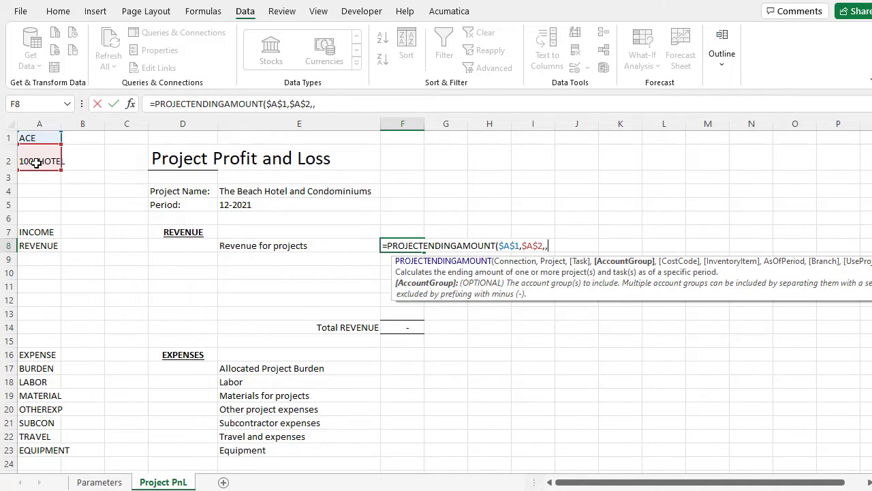
left_click(37, 248)
type(",,,")
left_click(237, 204)
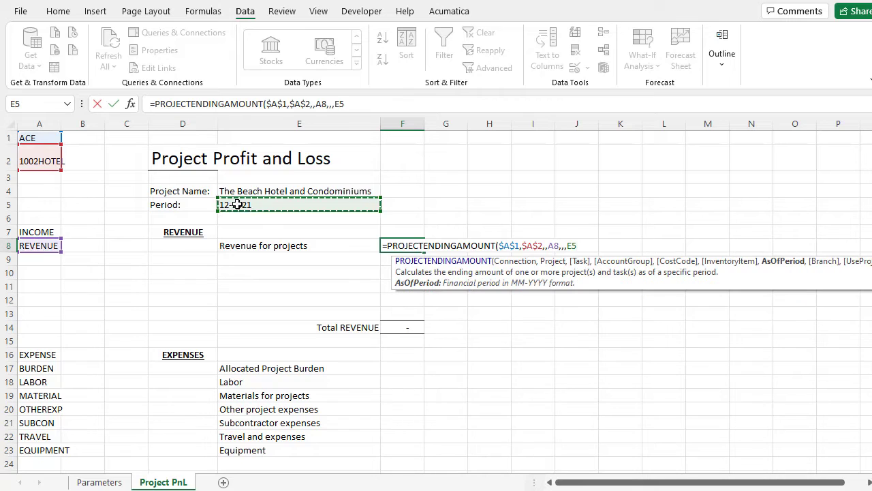
type(")")
key("Return")
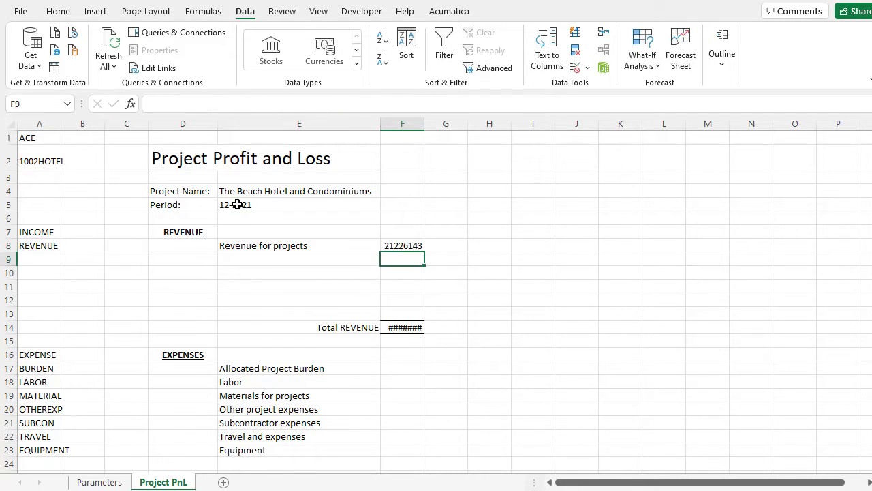
Autofit column F and copy the F8 amount formula into F17:F23
double_click(424, 128)
left_click(404, 248)
key("ctrl+c")
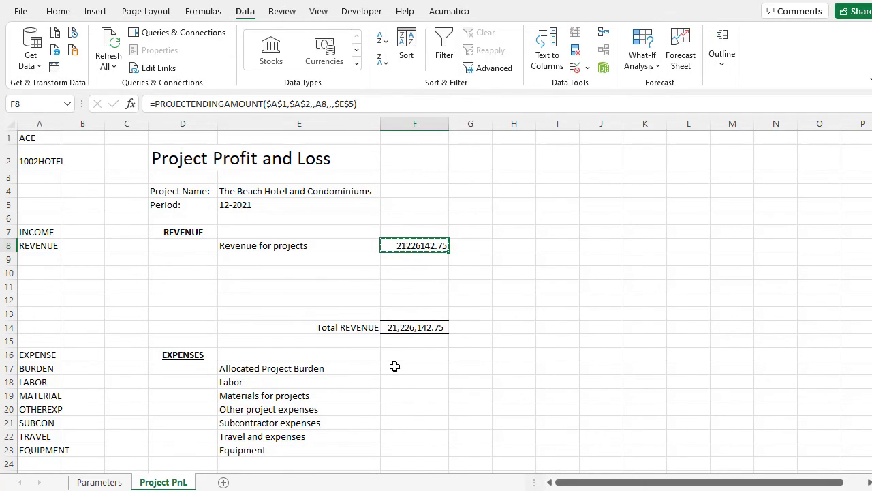
left_click_drag(393, 368, 392, 448)
key("ctrl+v")
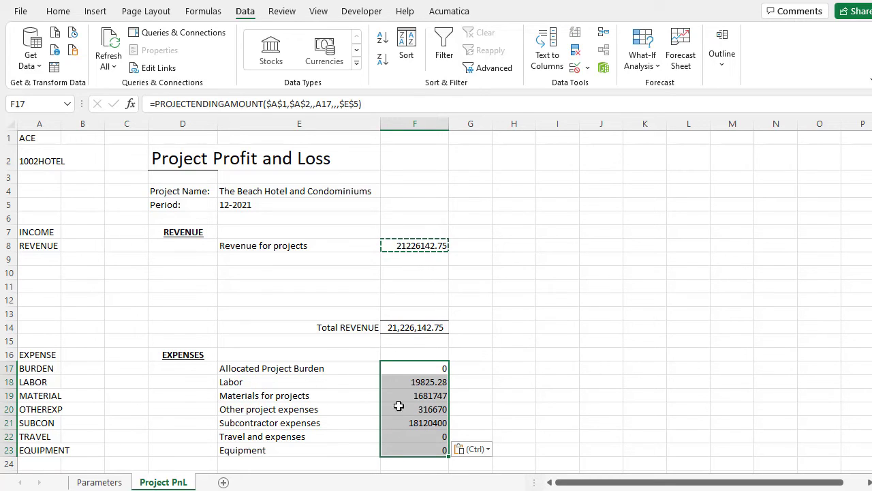
Apply Comma Style number formatting to the amounts in column F
left_click(415, 124)
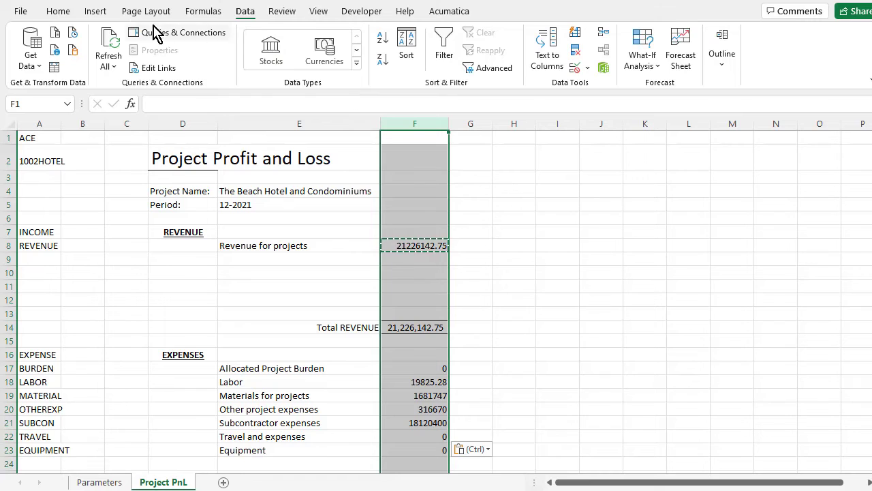
left_click(57, 11)
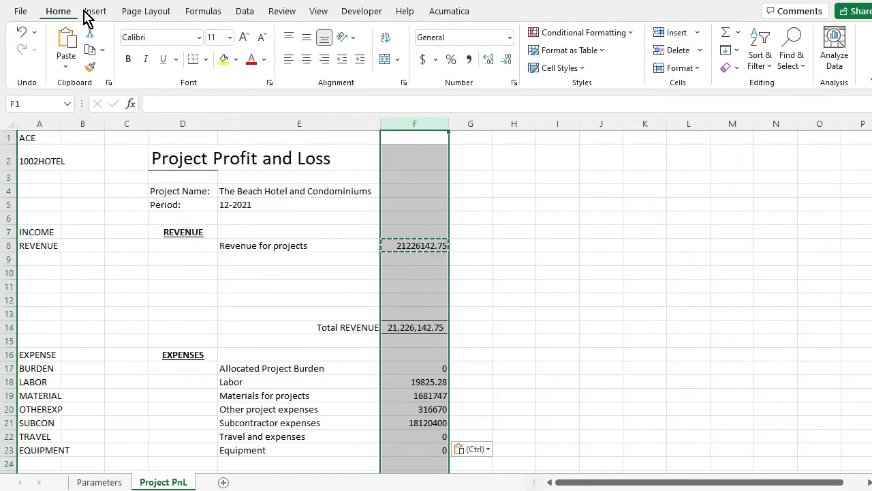
left_click(468, 59)
left_click(514, 327)
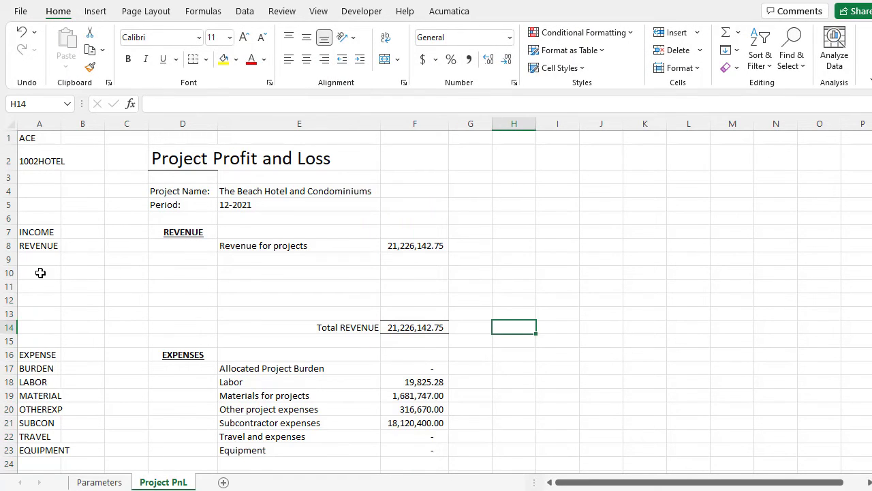
Delete blank rows 10–13 and 21–22 so totals sit directly below their items
left_click_drag(9, 273, 11, 311)
key("ctrl+minus")
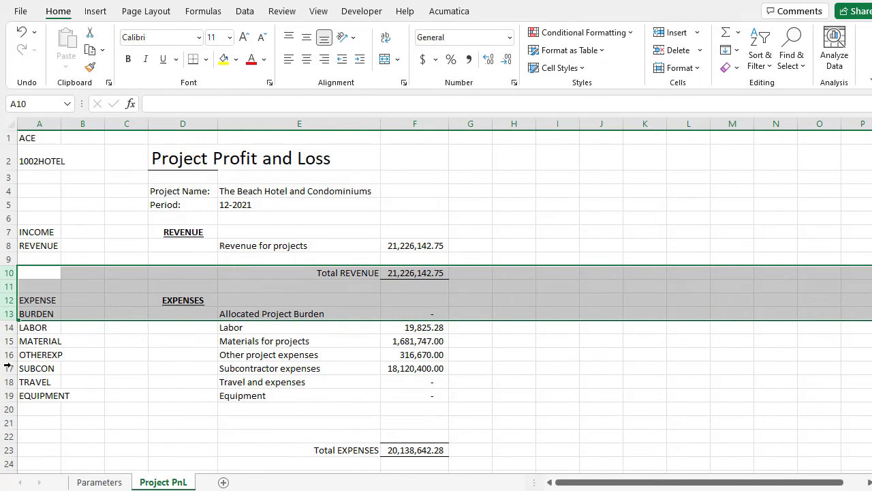
left_click_drag(5, 423, 8, 431)
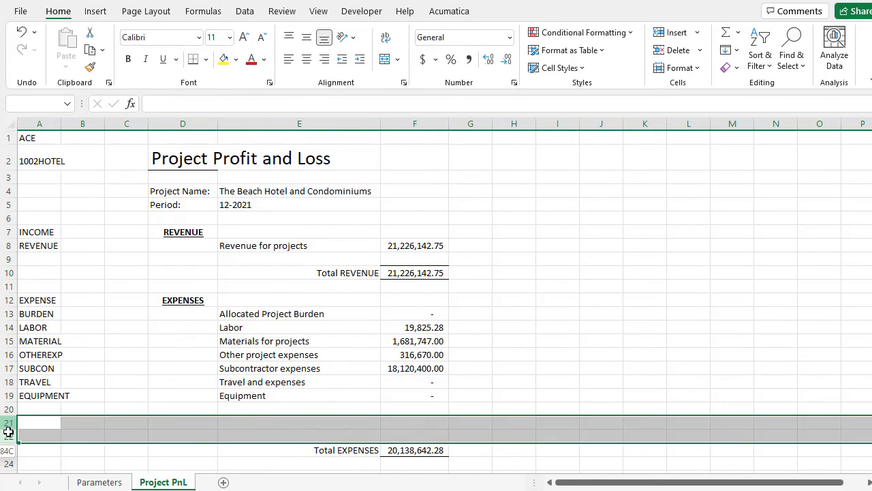
key("ctrl+minus")
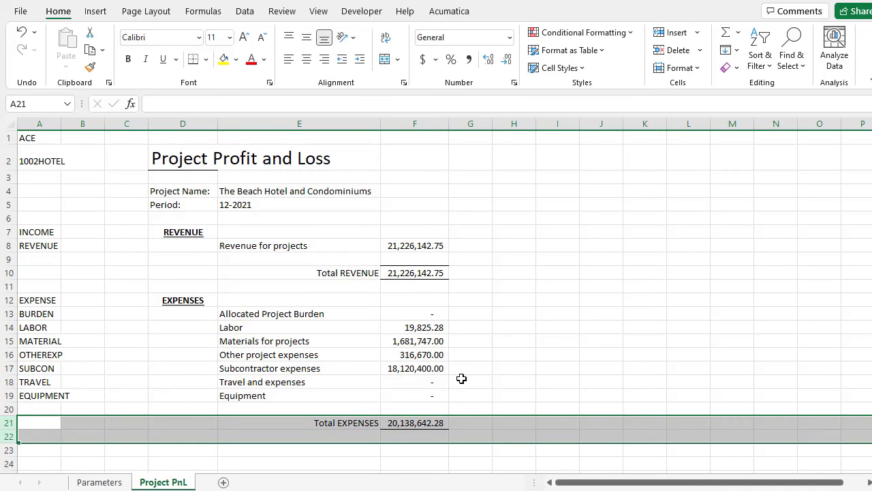
left_click(487, 368)
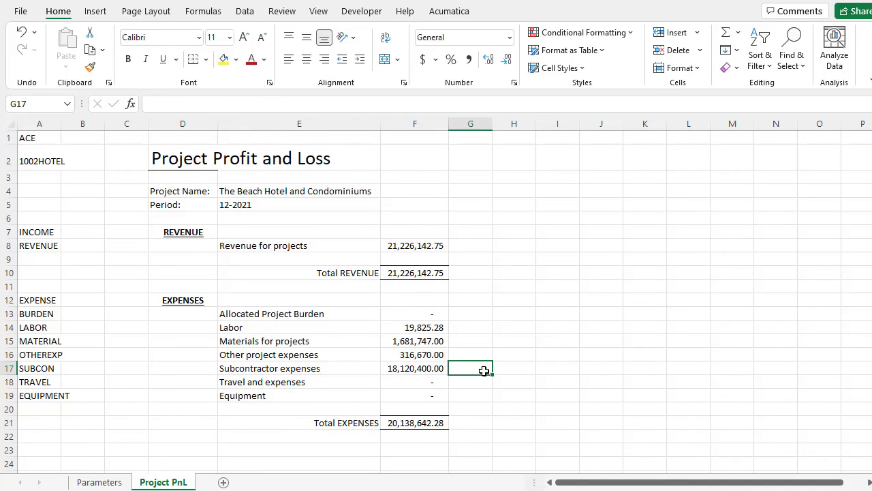
Hide the Parameters sheet and column A with the helper account codes
right_click(102, 482)
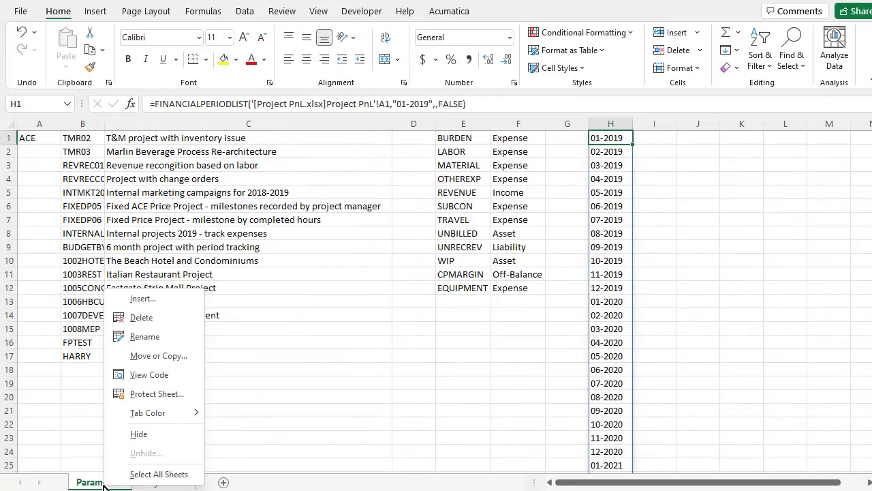
left_click(145, 435)
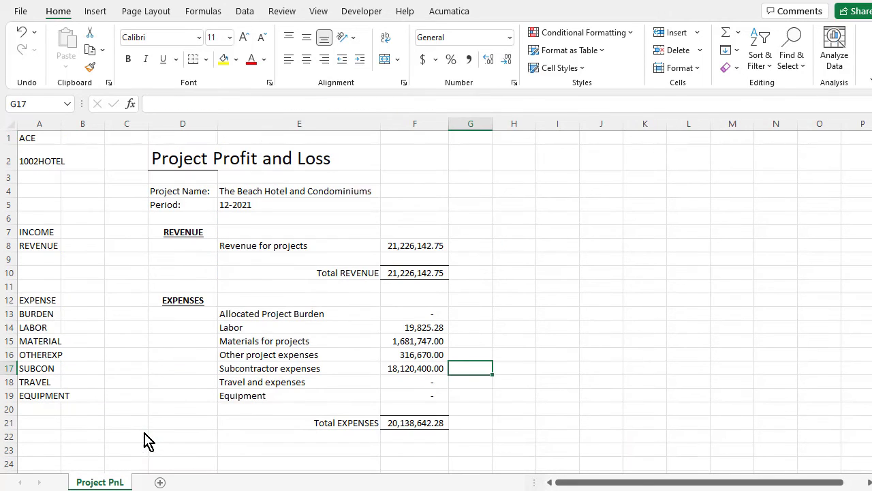
left_click(39, 124)
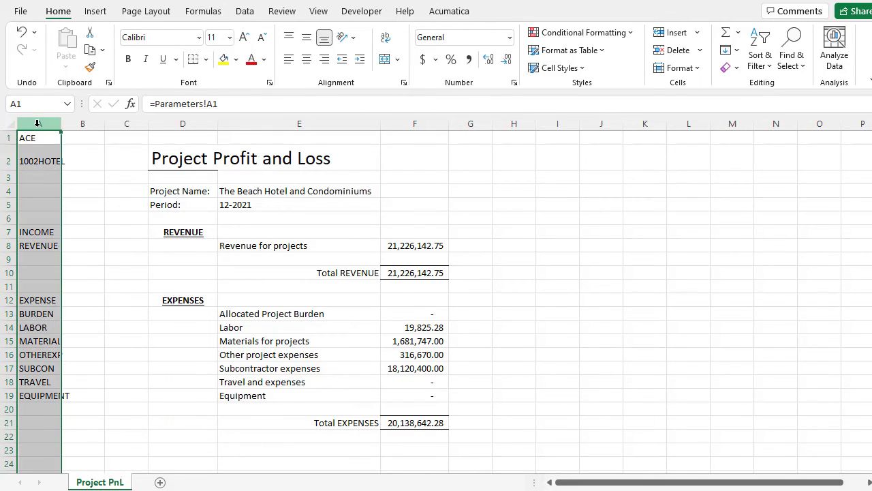
right_click(38, 126)
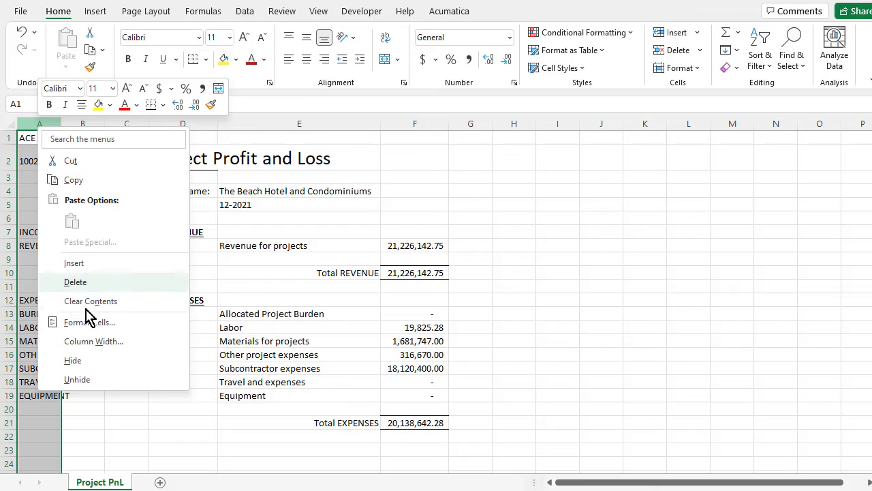
left_click(83, 359)
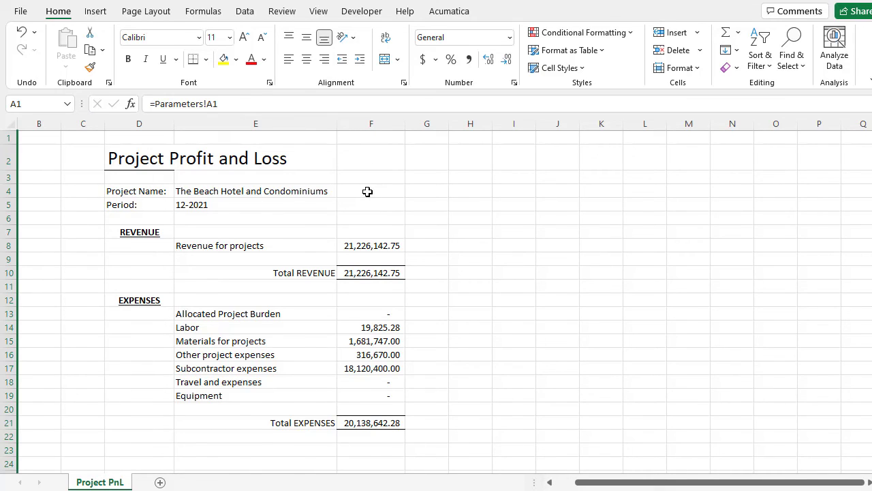
left_click(321, 189)
left_click(342, 192)
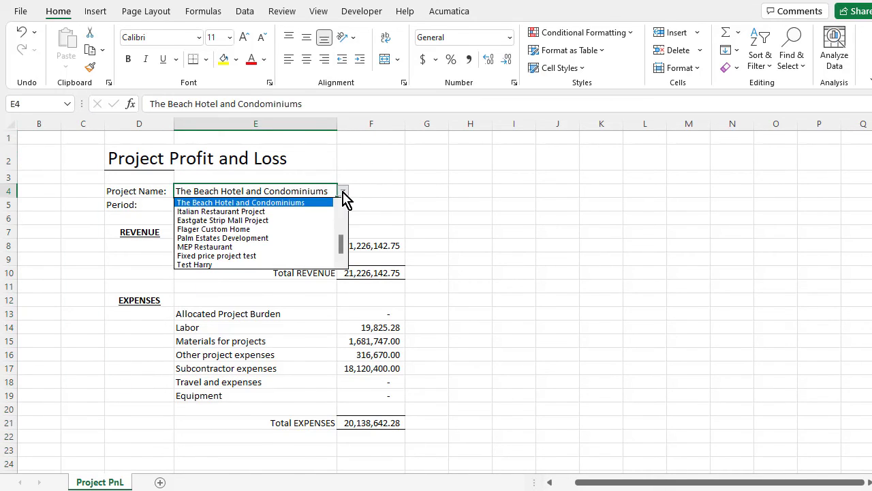
left_click(299, 221)
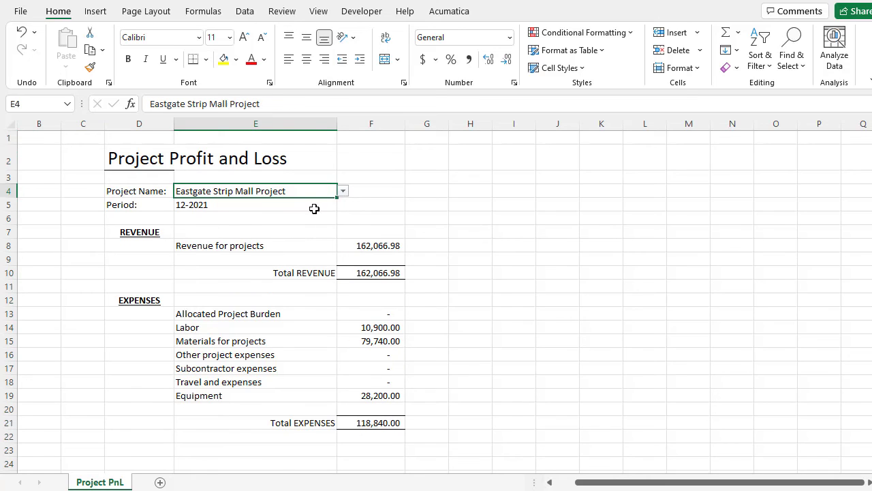
left_click(342, 192)
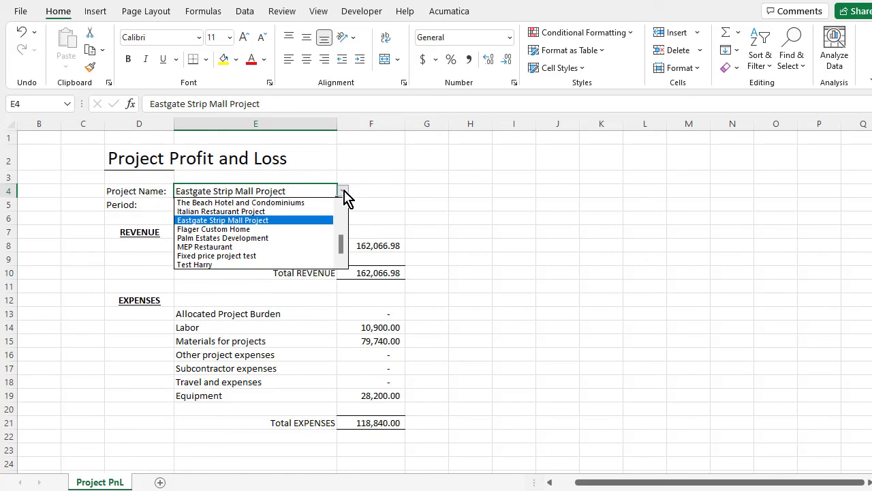
left_click(304, 211)
left_click(343, 193)
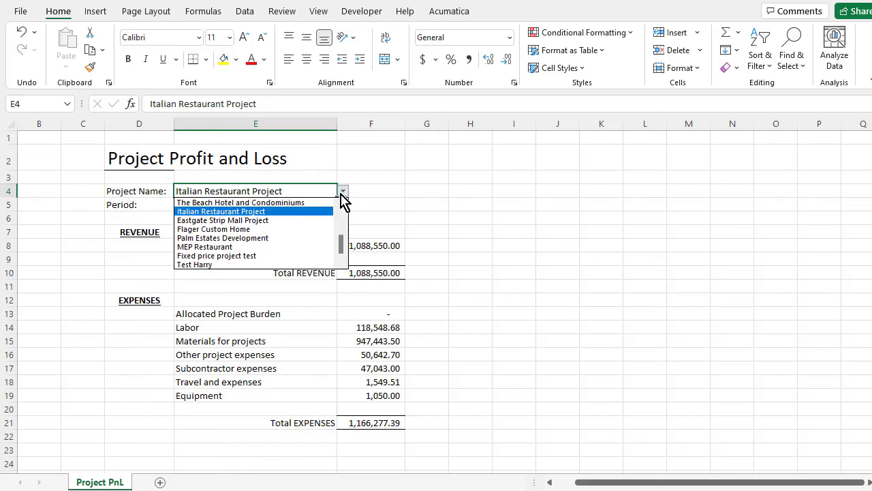
left_click(317, 201)
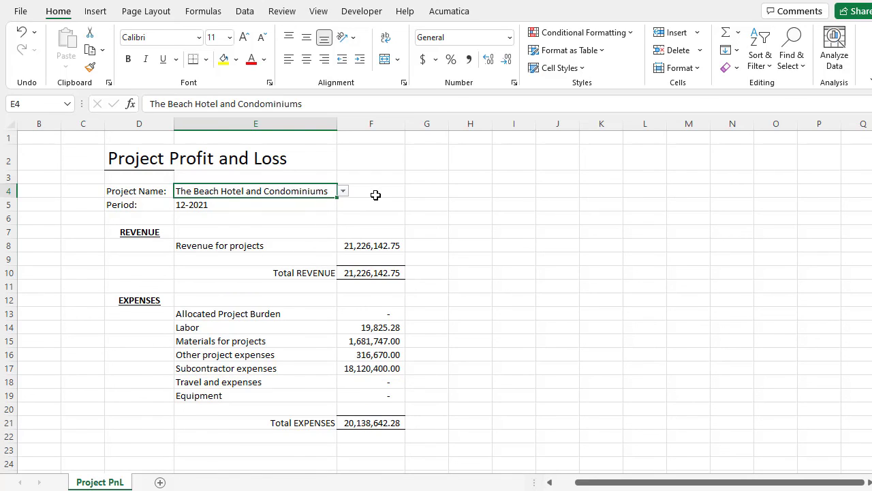